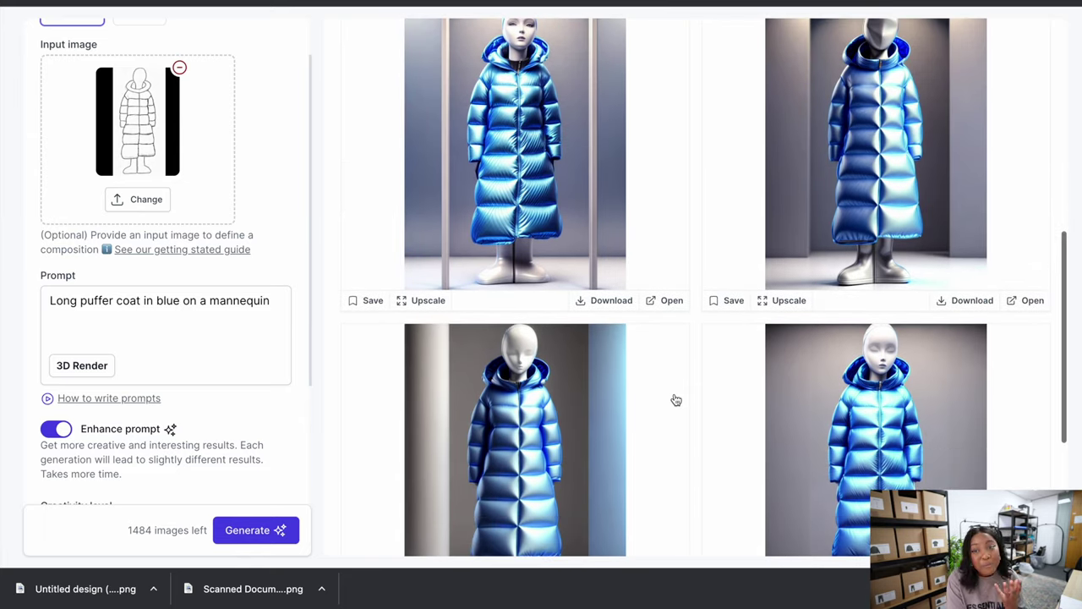
scroll(676, 400, down, 4)
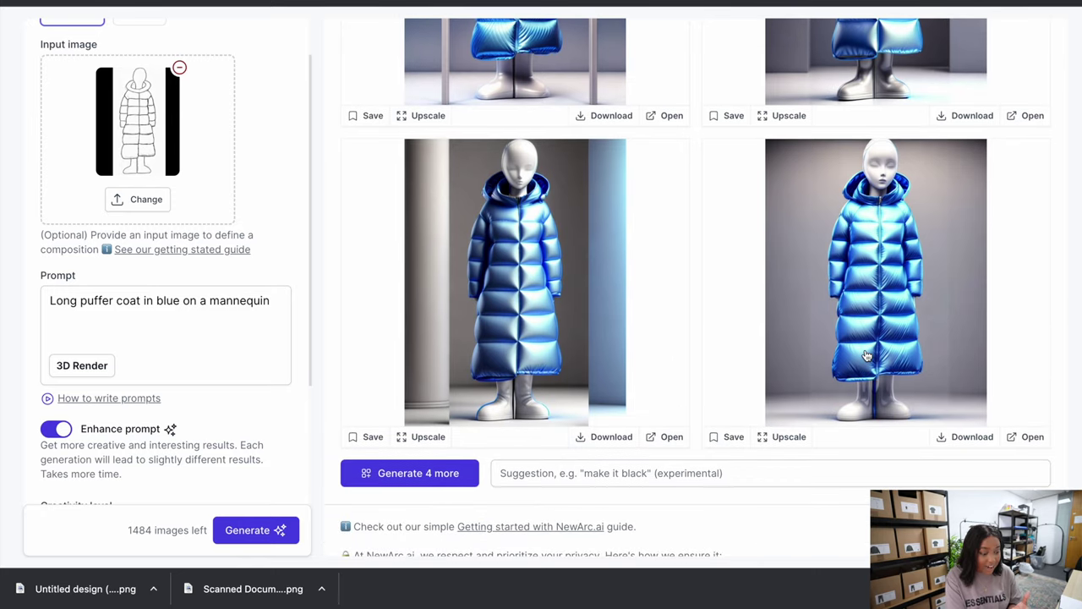
View the first blue puffer coat render at full size, then save it.
scroll(651, 378, up, 5)
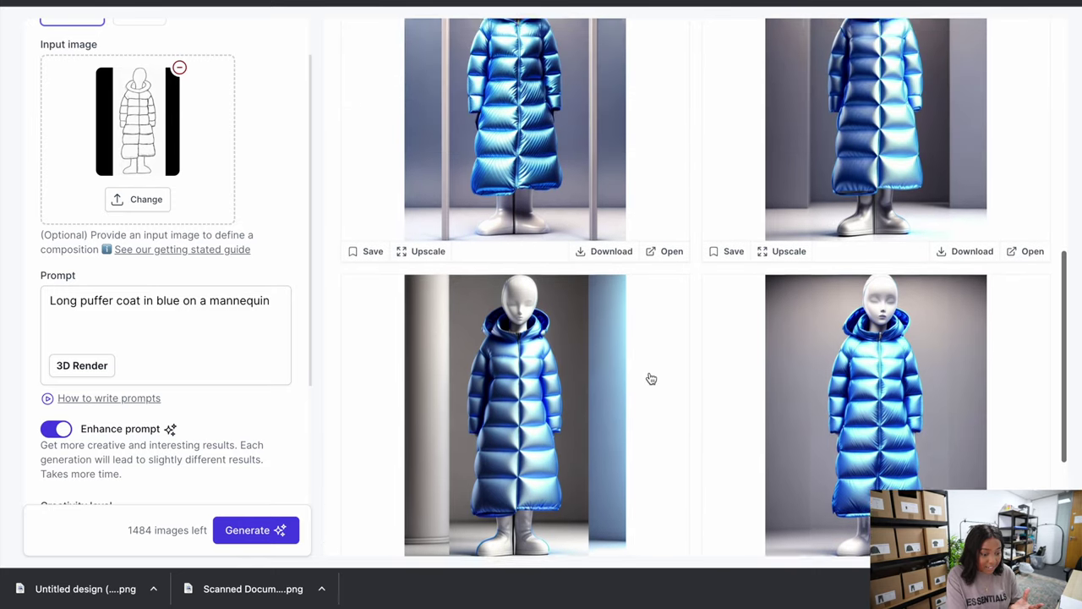
scroll(649, 378, up, 3)
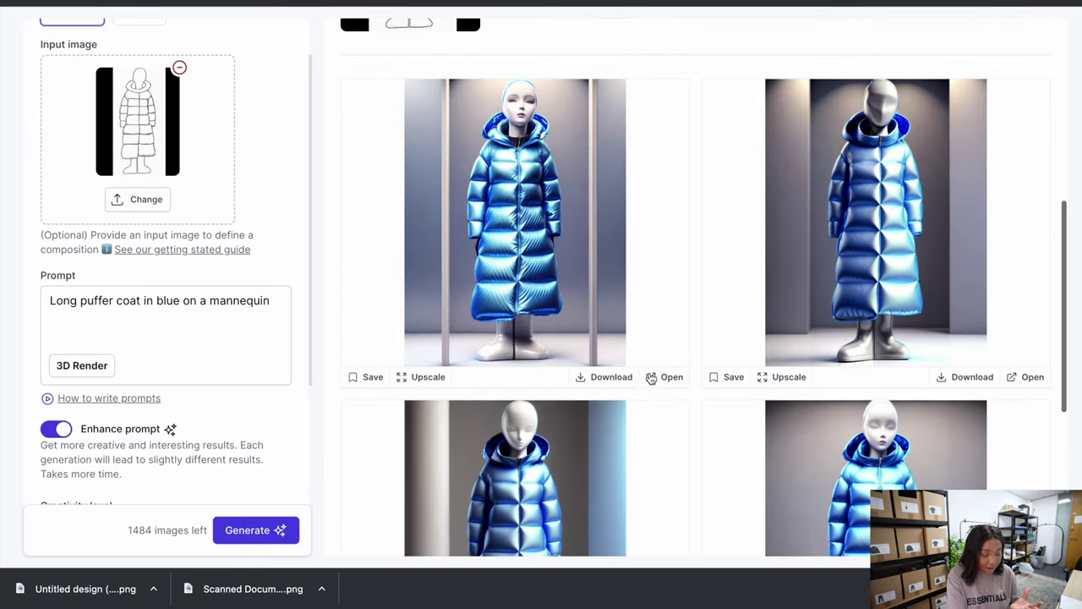
click(514, 322)
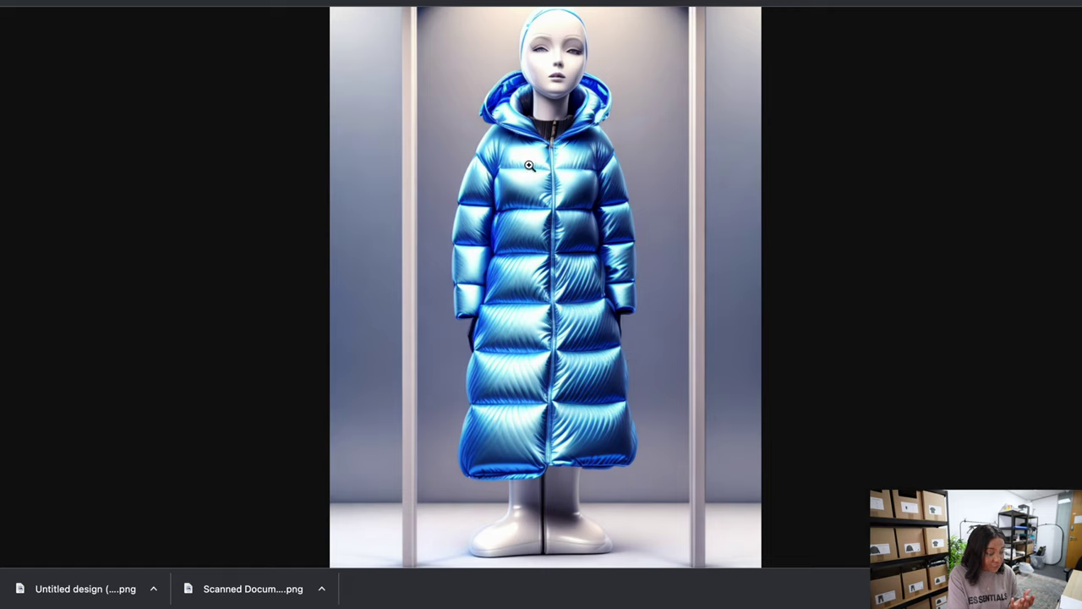
click(486, 400)
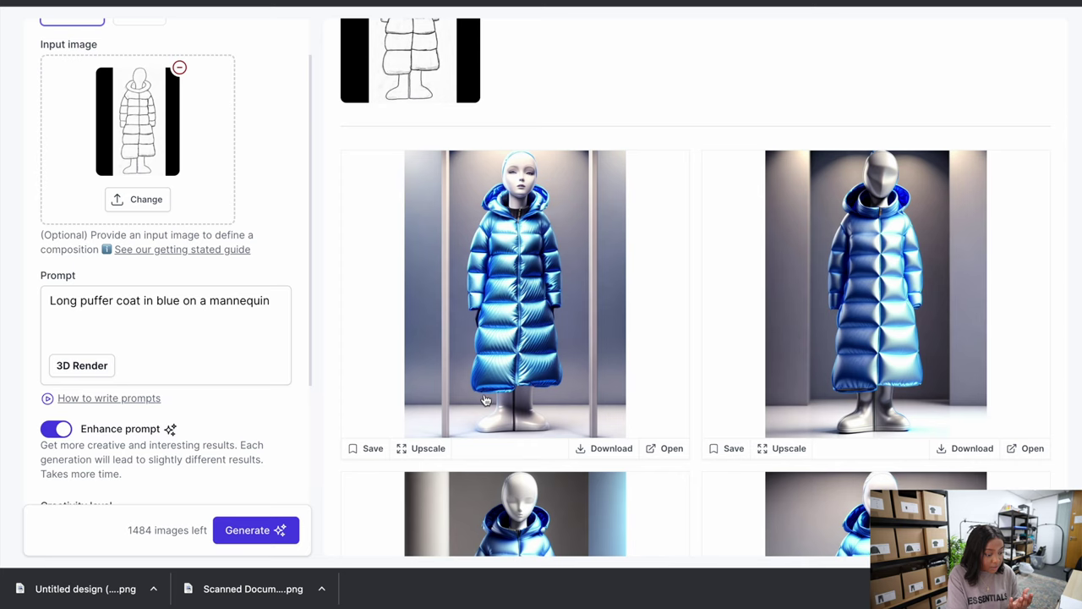
click(365, 450)
scroll(502, 357, down, 5)
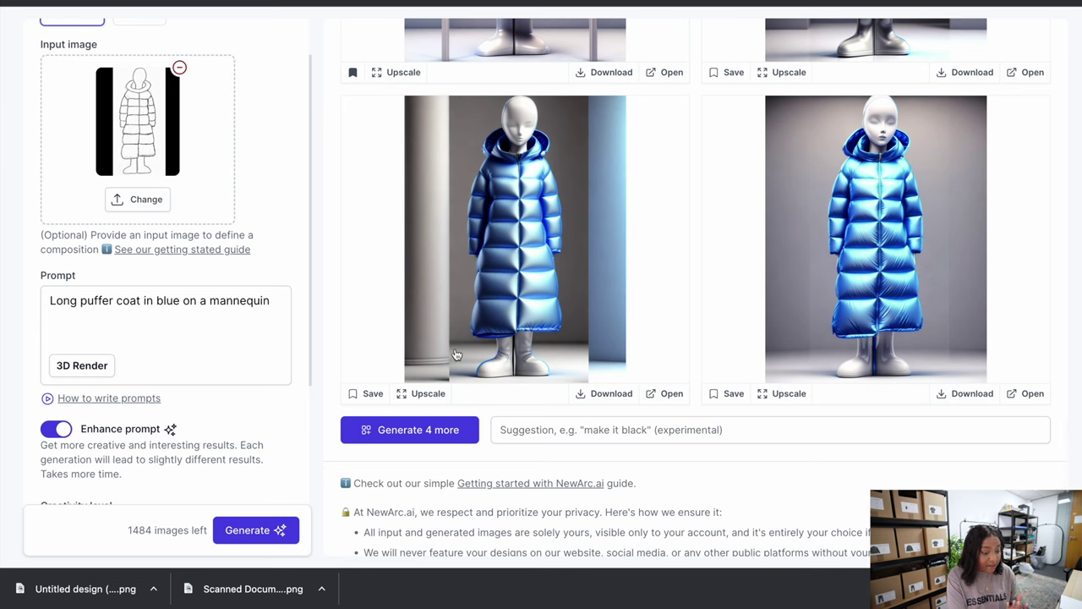
Generate four more blue coat renders and download the new left one after viewing it.
click(429, 434)
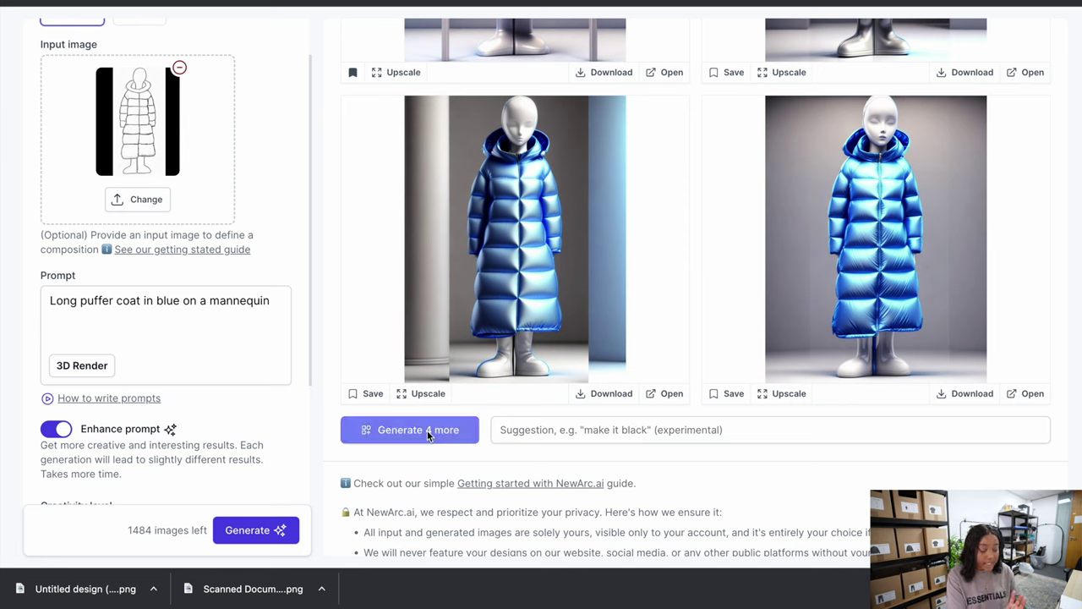
scroll(693, 355, down, 3)
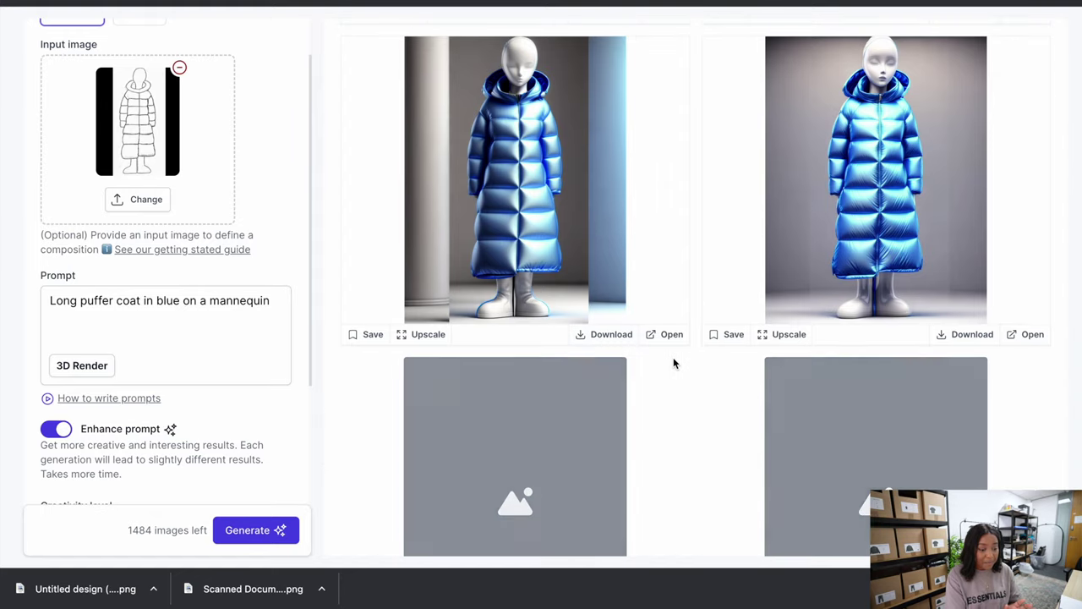
scroll(673, 363, down, 3)
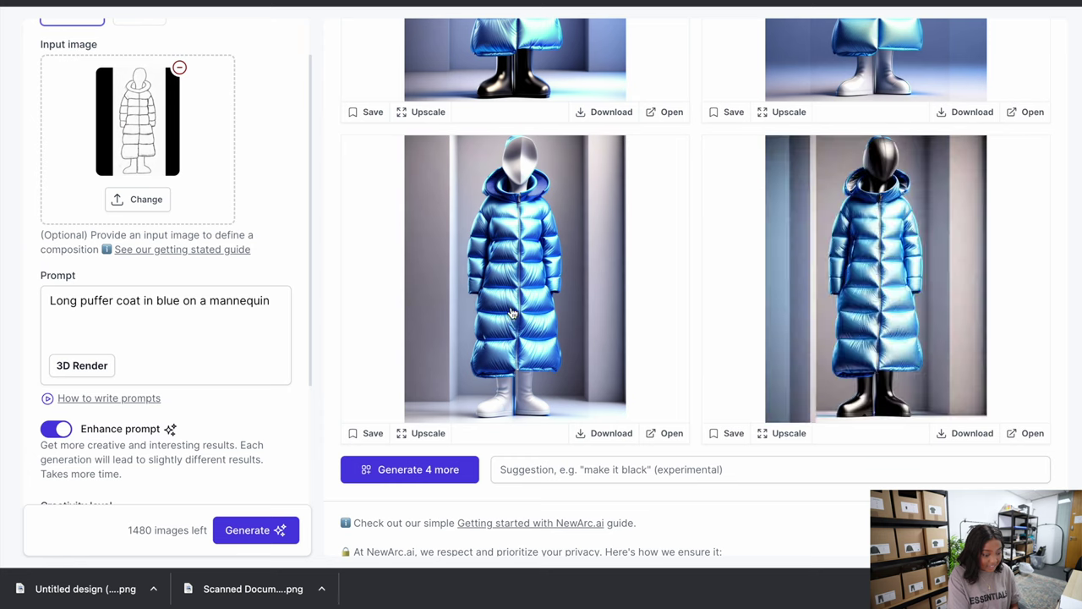
click(511, 312)
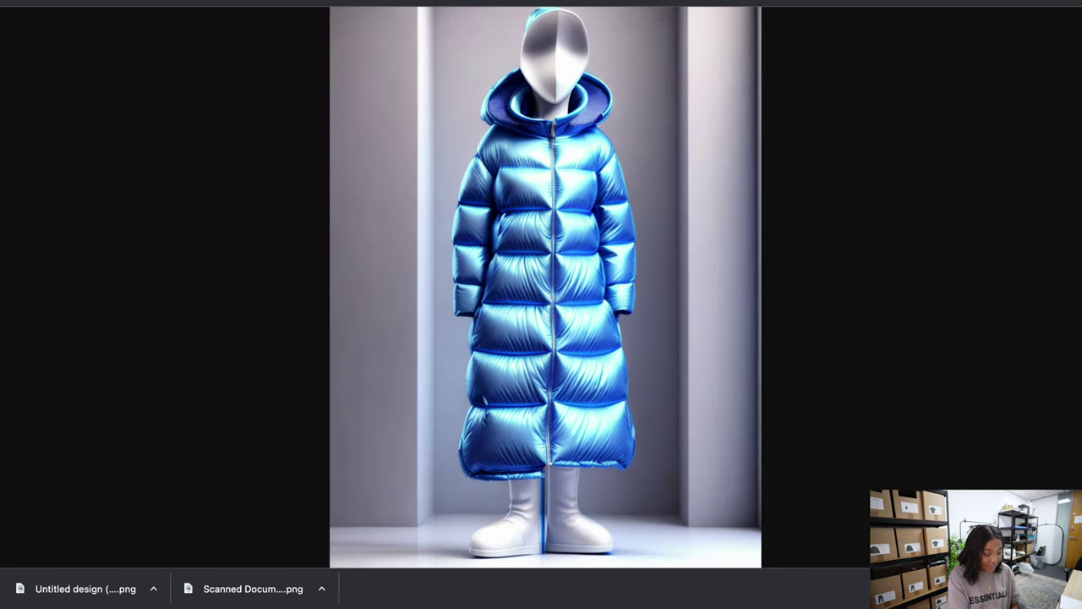
key(Escape)
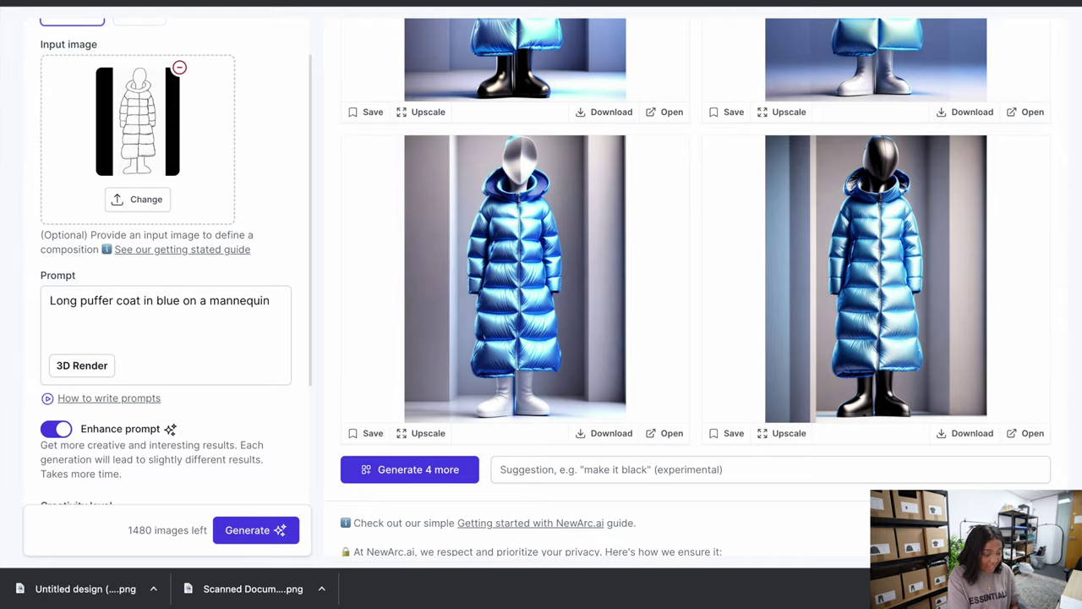
click(585, 433)
scroll(524, 406, down, 1)
Generate four more with the suggestion 'make it pink'.
click(504, 381)
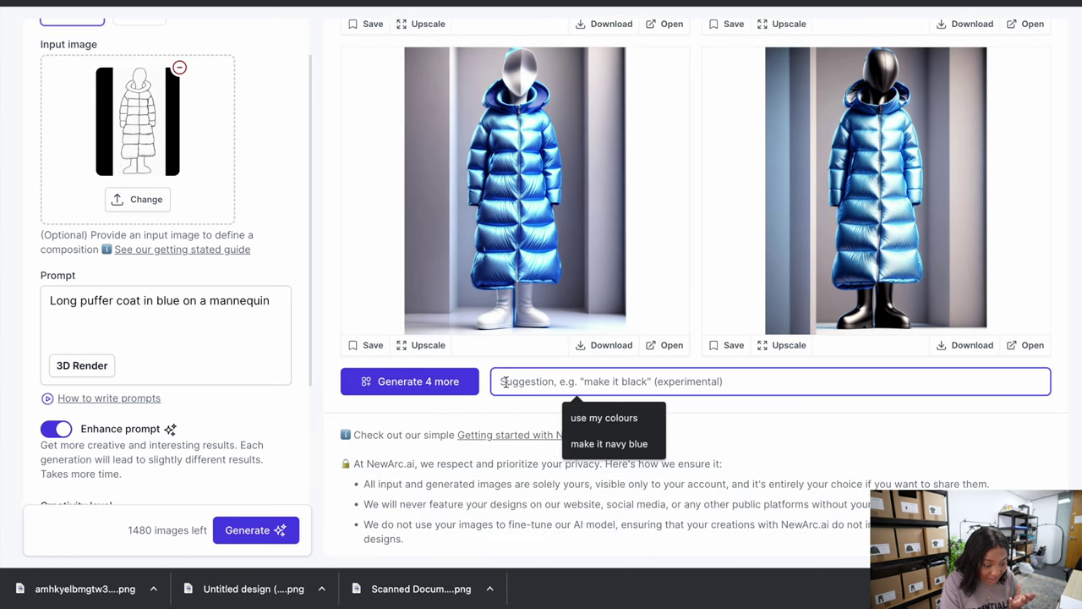
click(909, 206)
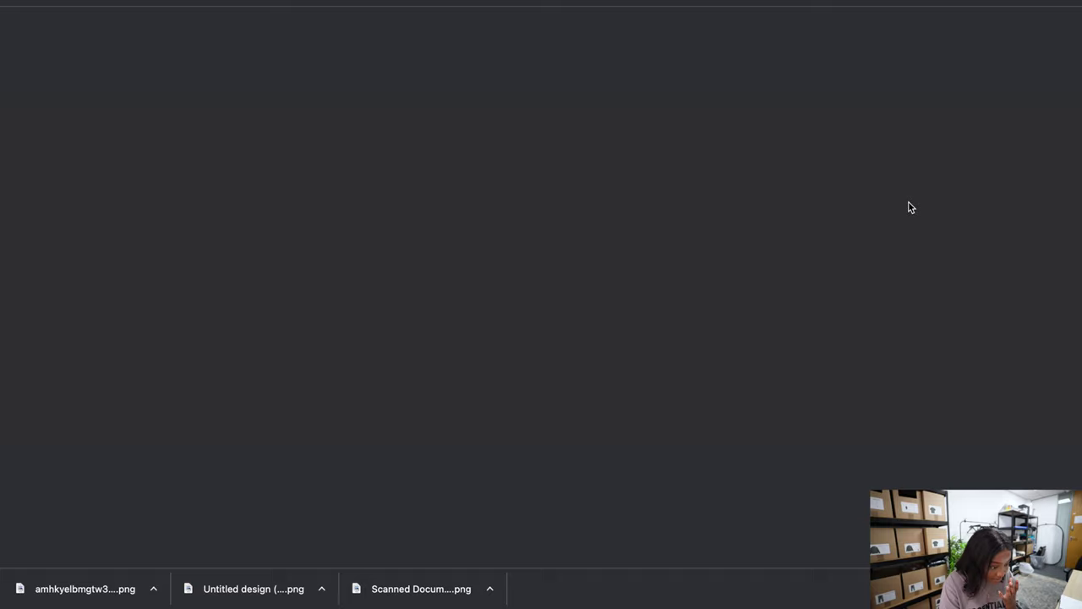
key(Escape)
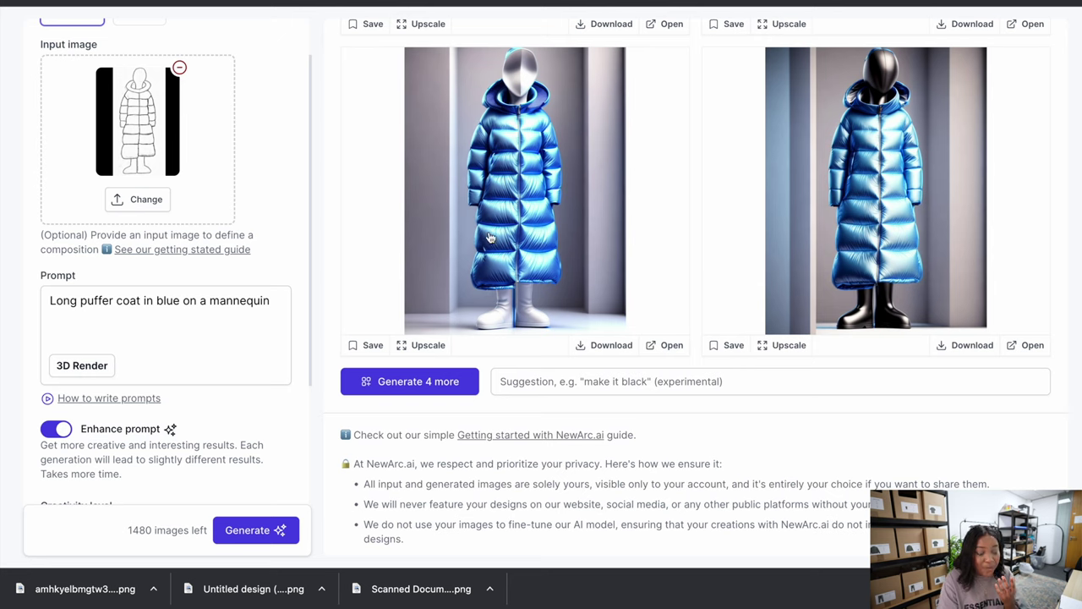
click(568, 381)
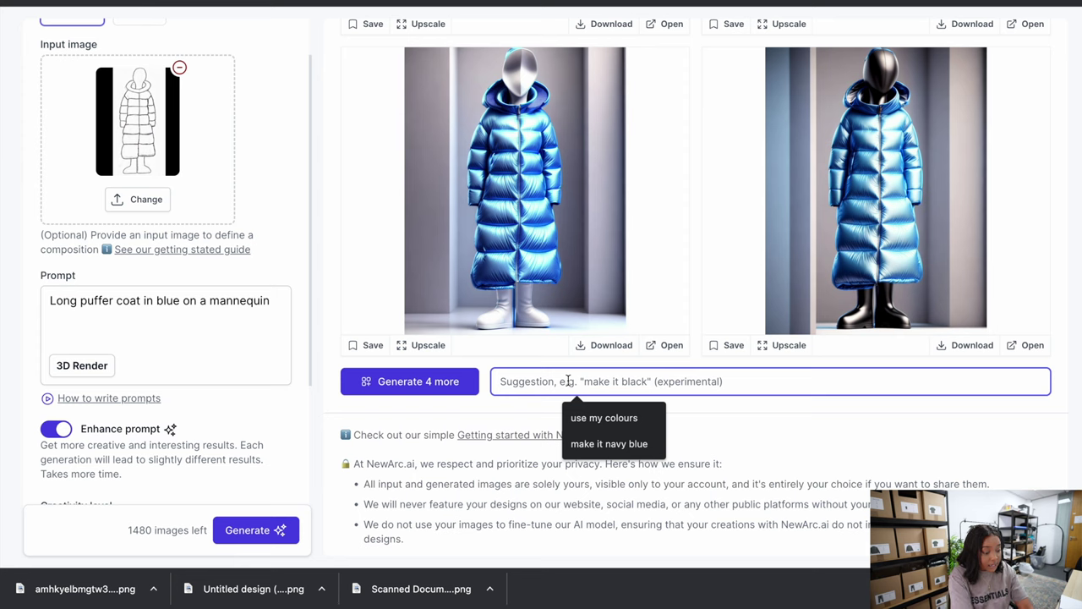
text(mad)
key(BackSpace)
key(BackSpace)
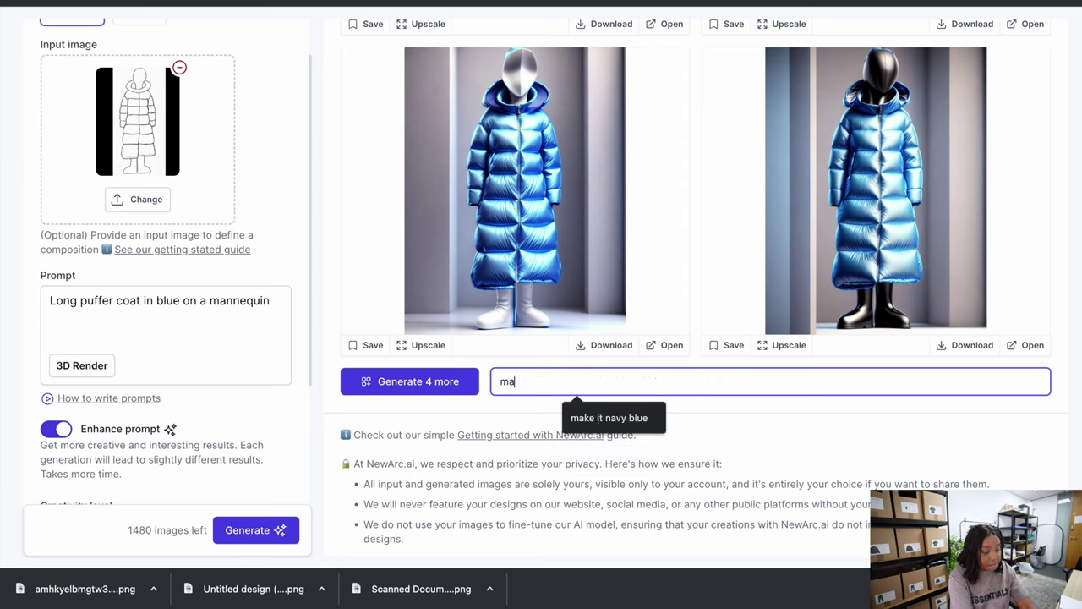
text(ake it pink)
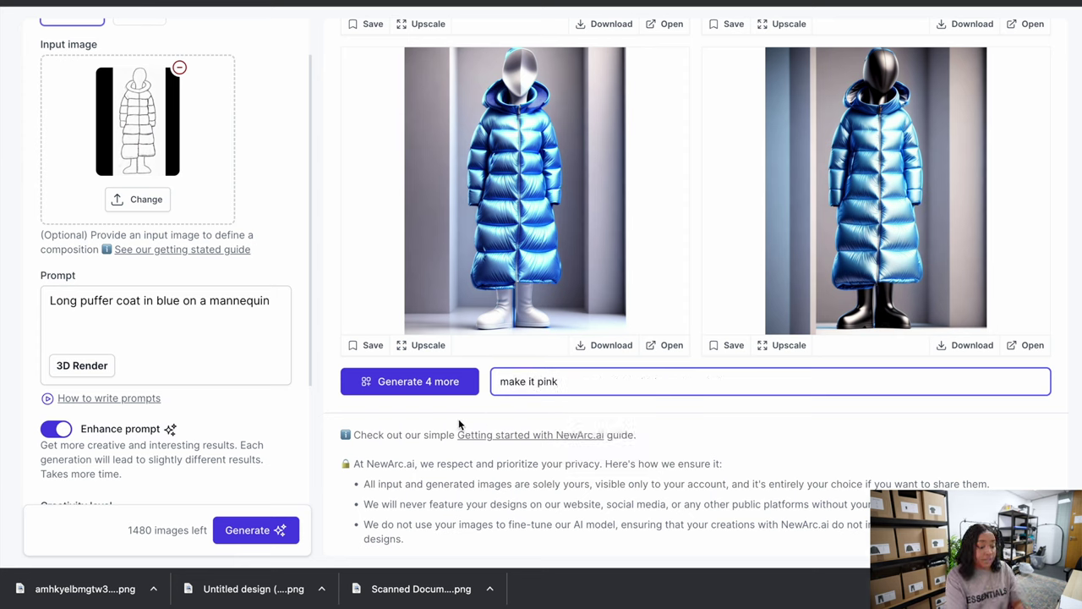
click(431, 388)
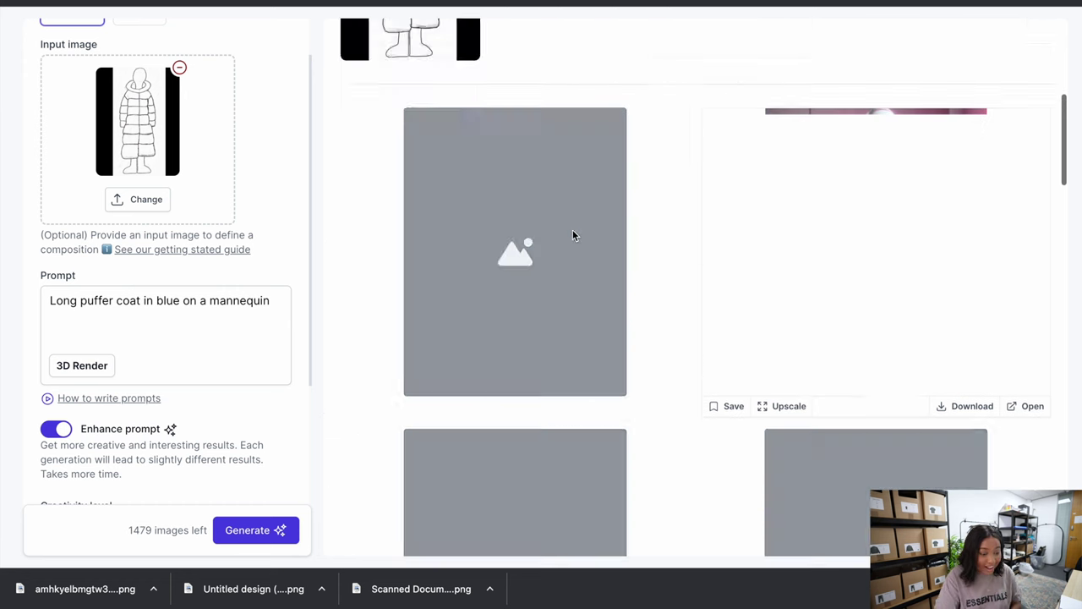
Download the bottom-left pink puffer coat render.
scroll(572, 235, down, 1)
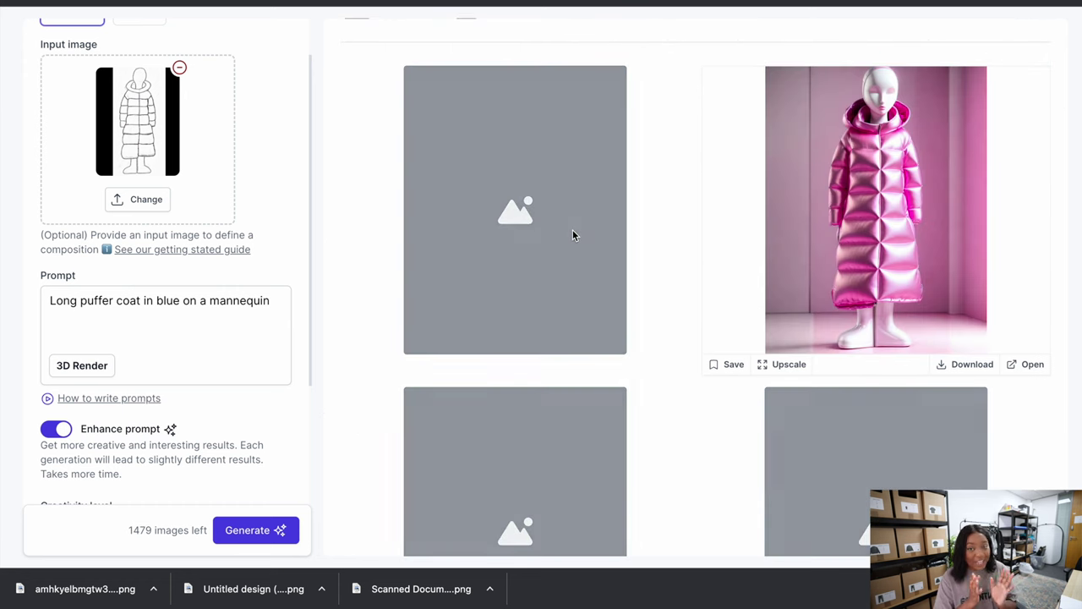
scroll(569, 299, down, 1)
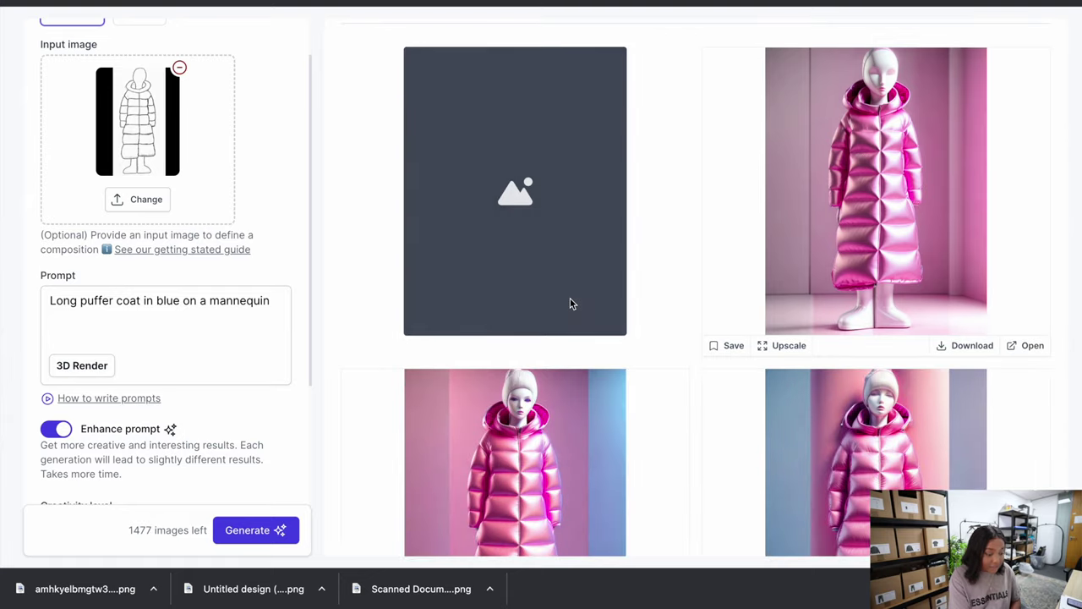
scroll(572, 302, down, 4)
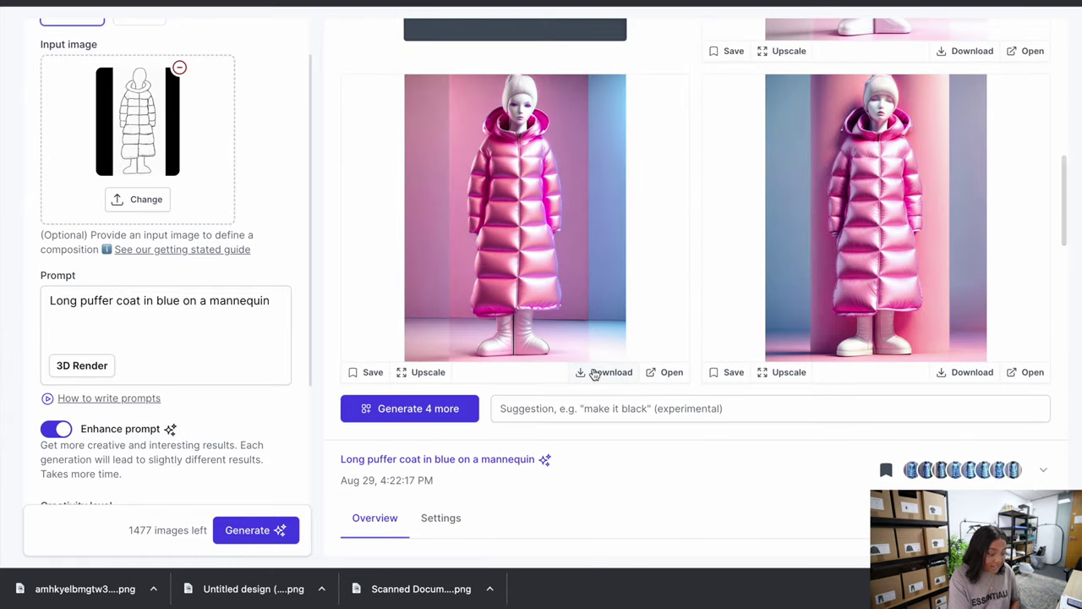
click(594, 373)
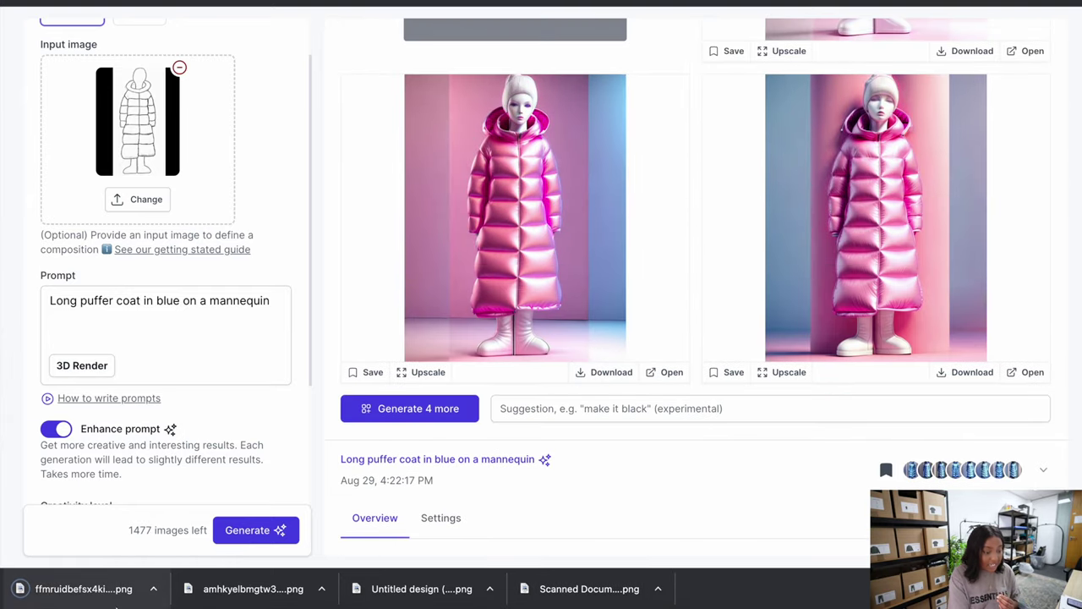
Generate four more with the suggestion 'make it black and no mannequin'.
click(506, 417)
scroll(505, 420, up, 9)
scroll(506, 419, down, 7)
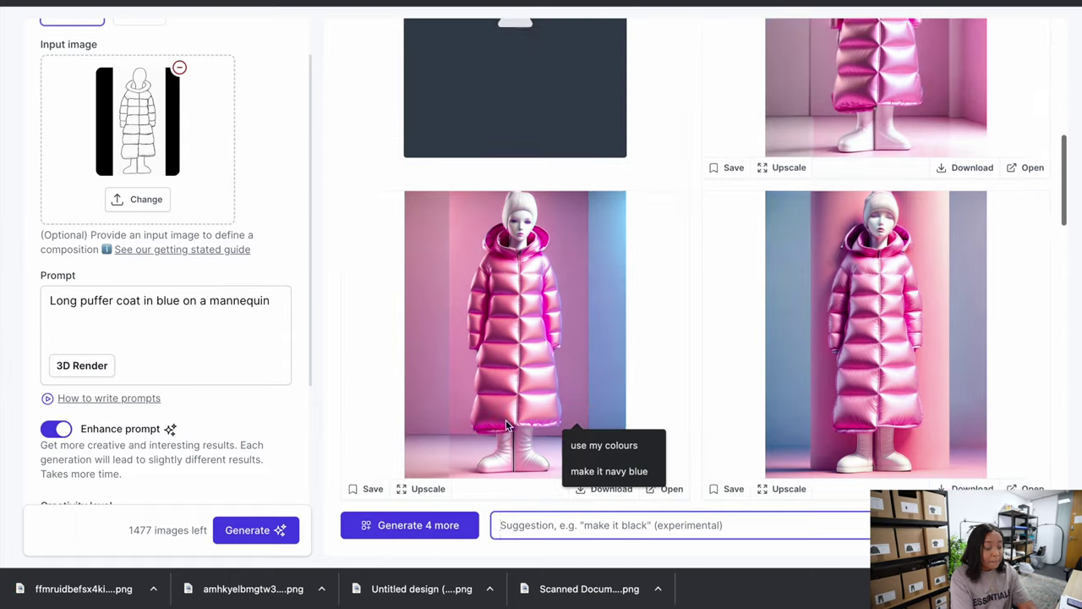
scroll(506, 419, down, 3)
text(ma)
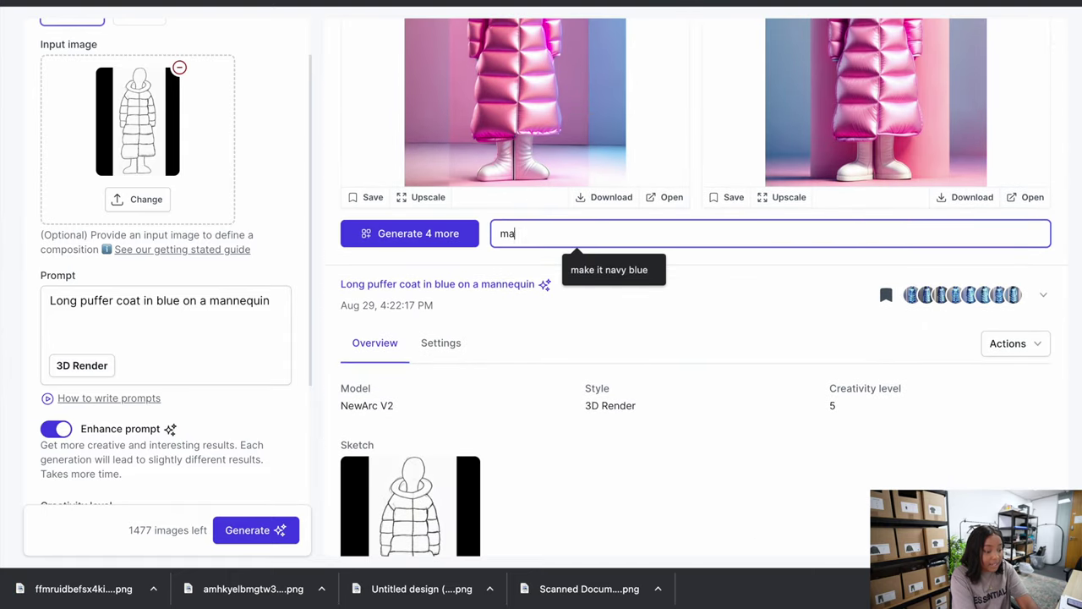
text(ke it black and)
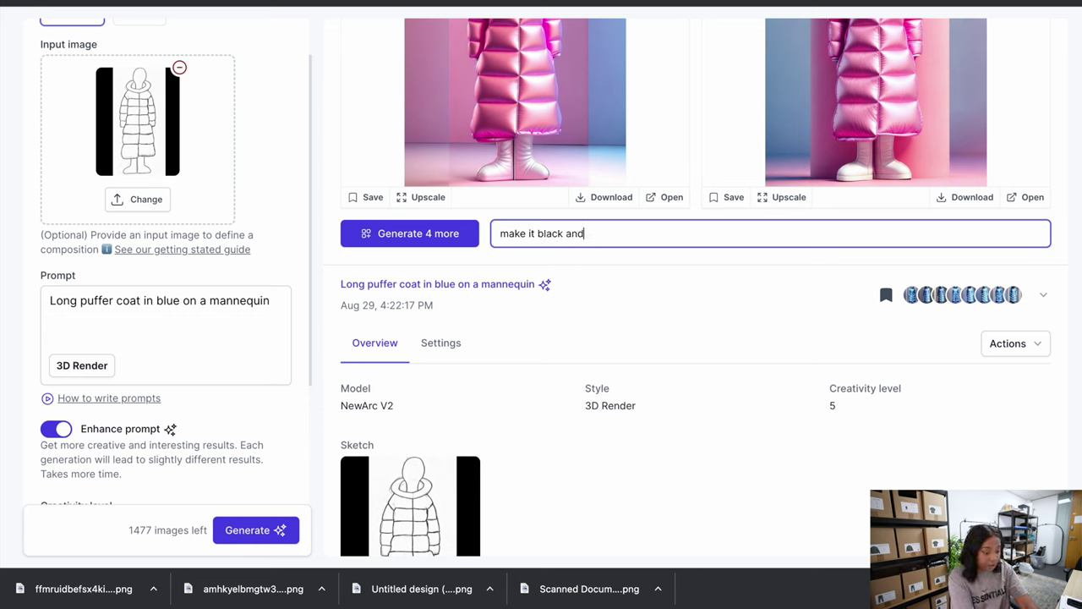
text(no manne)
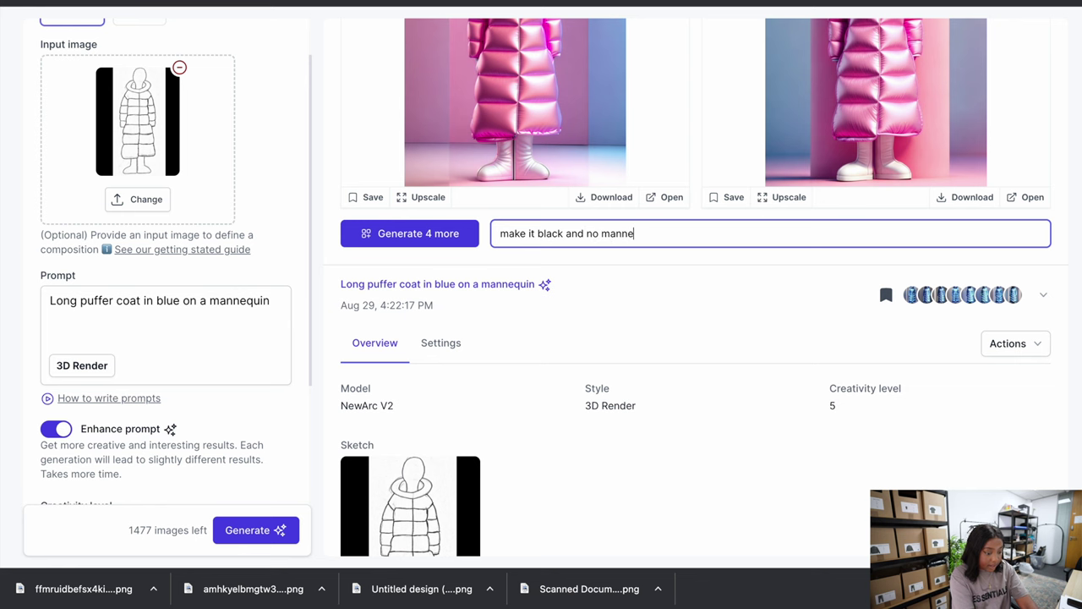
text(quin)
click(446, 232)
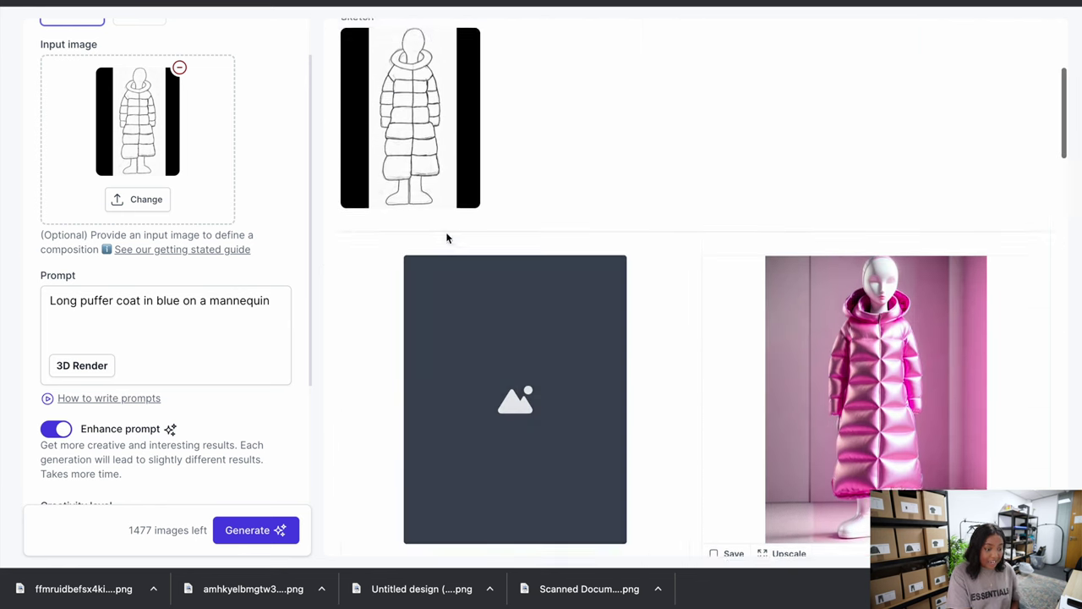
Save and download the first black puffer coat render.
scroll(446, 238, down, 3)
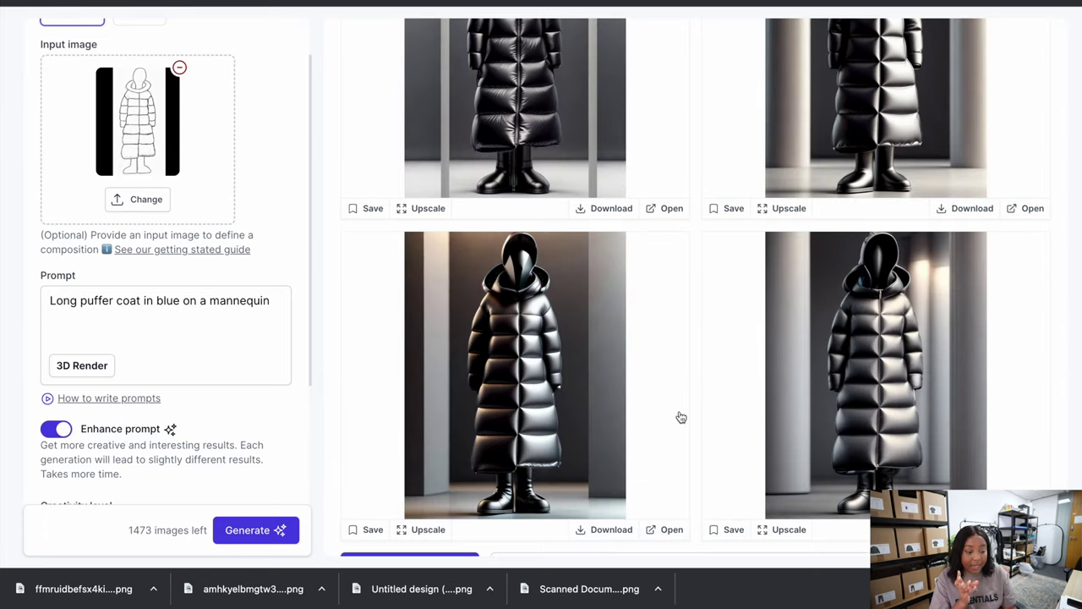
scroll(681, 418, up, 2)
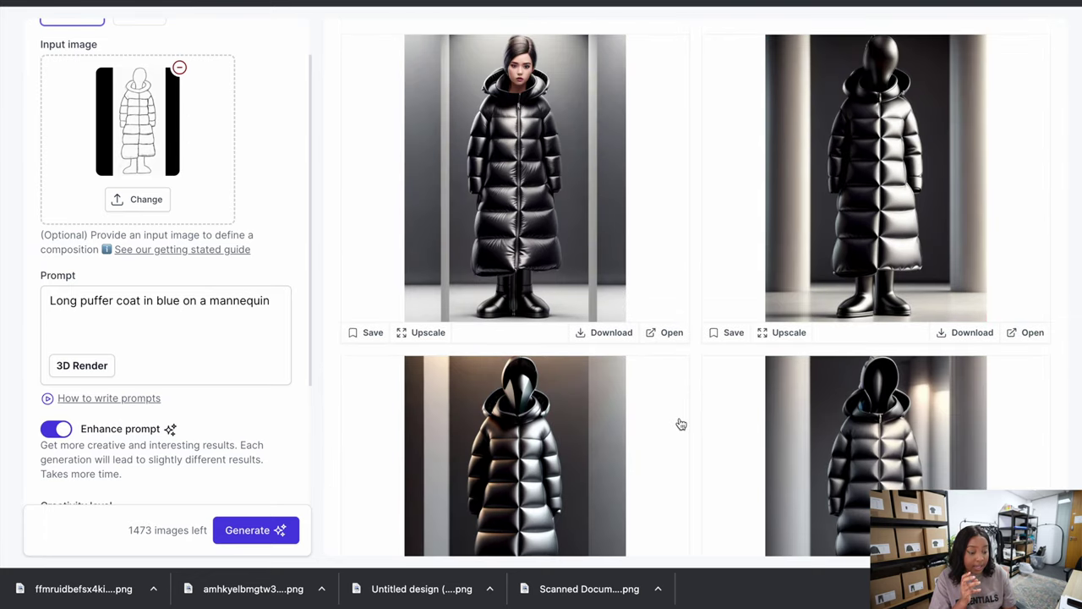
scroll(375, 380, down, 4)
scroll(375, 389, up, 6)
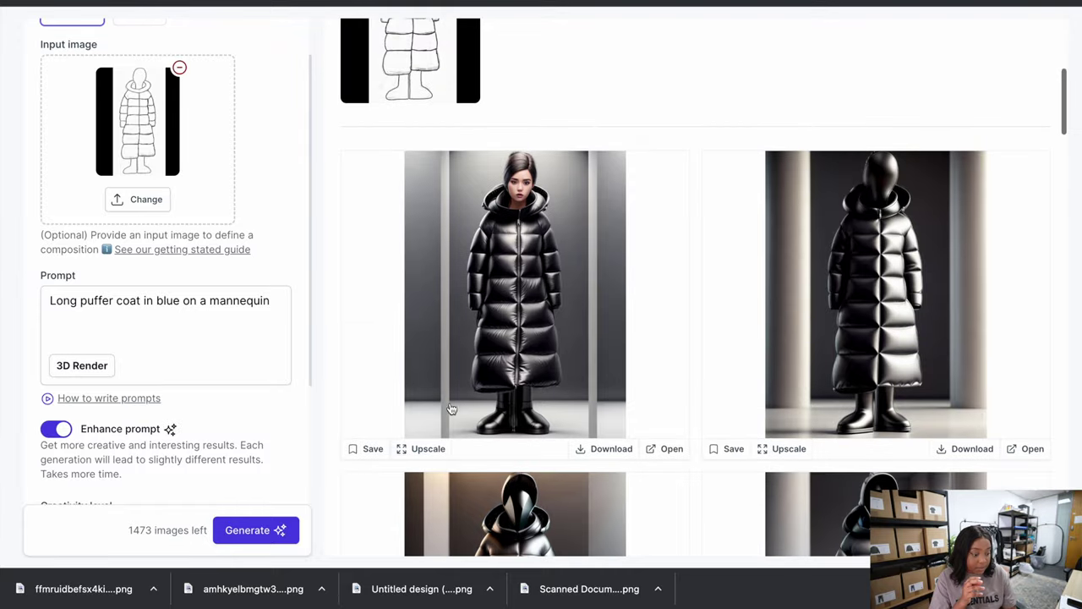
click(356, 450)
click(597, 458)
Generate four more black coat variations and download another black render.
scroll(604, 442, down, 5)
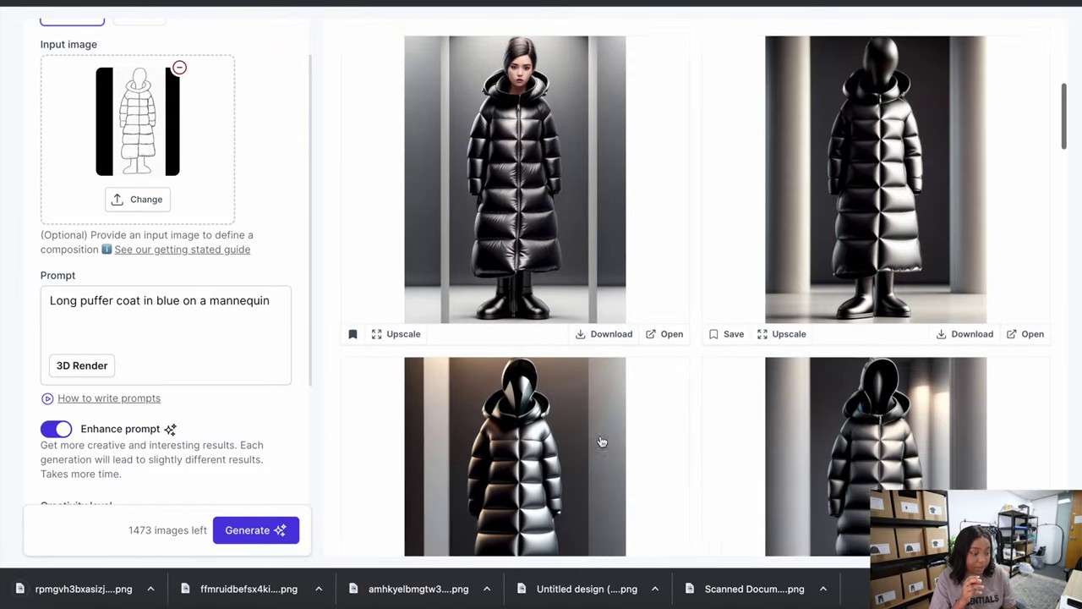
click(399, 330)
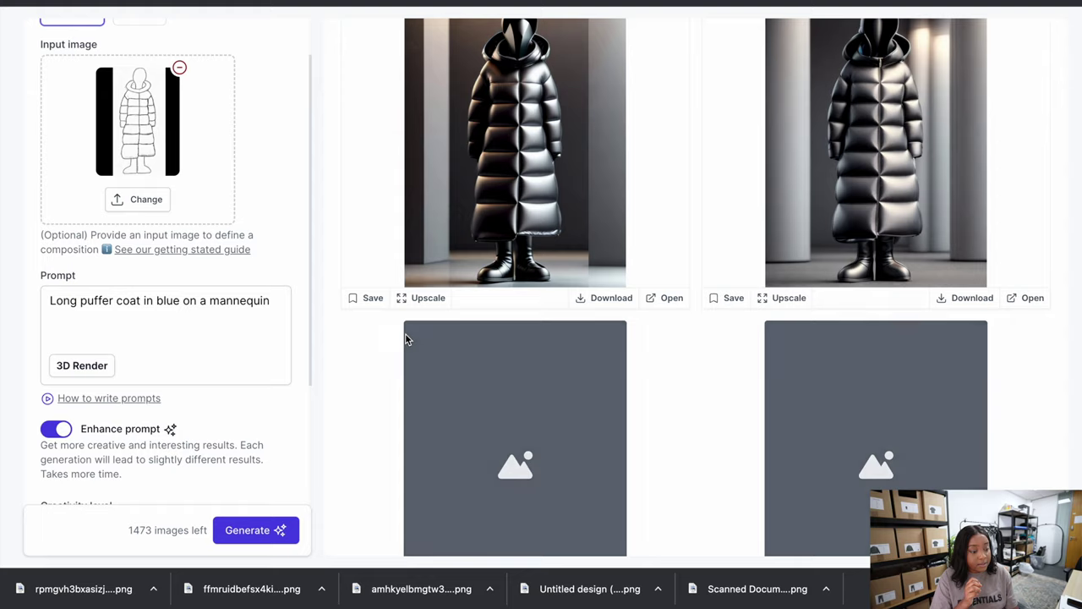
scroll(522, 186, up, 2)
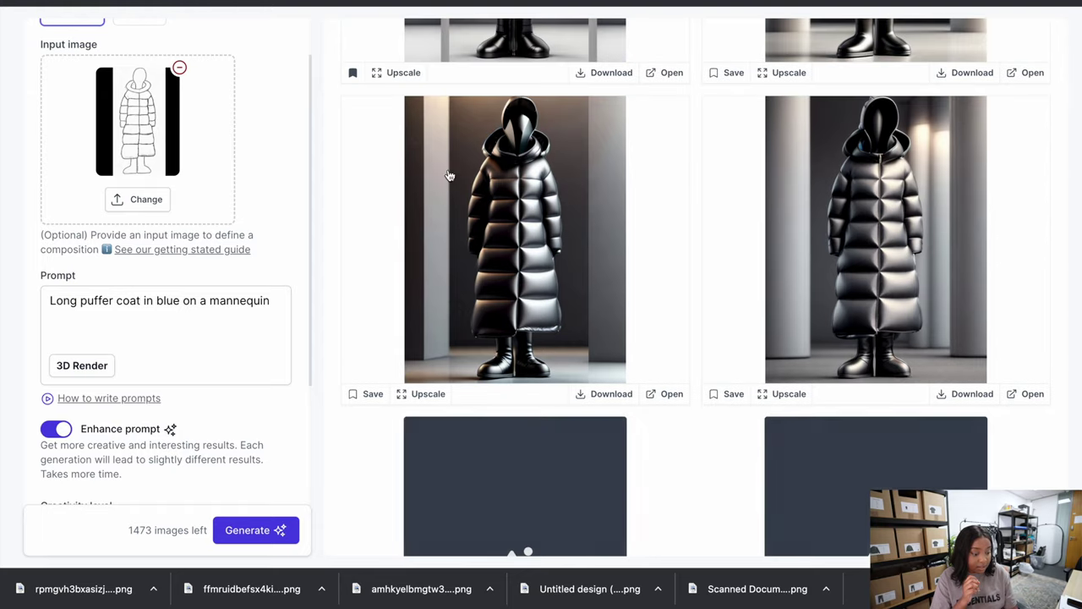
click(604, 393)
scroll(611, 423, up, 1)
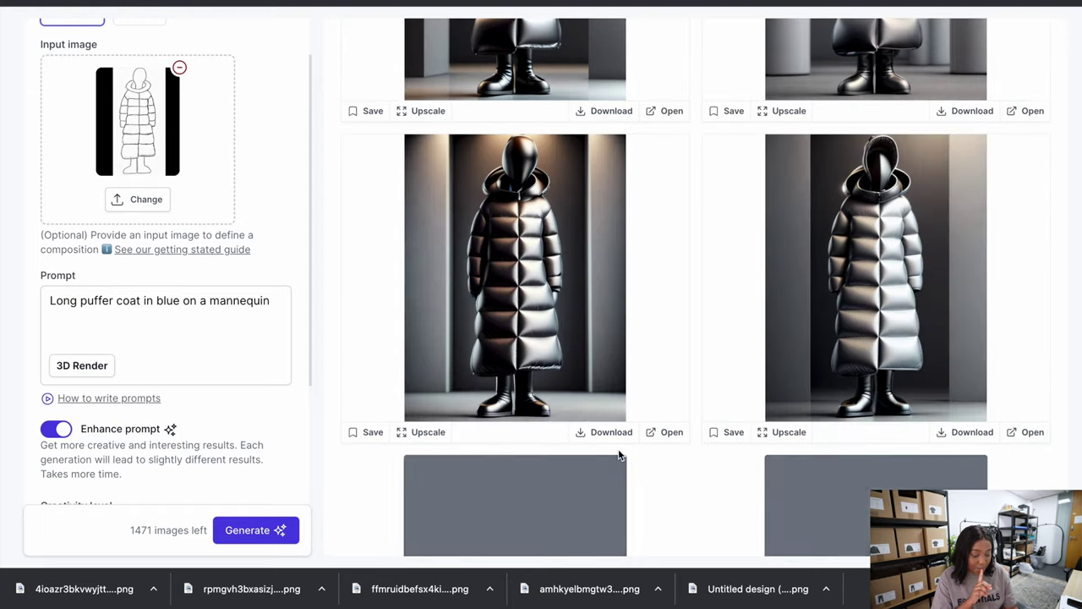
scroll(618, 454, down, 1)
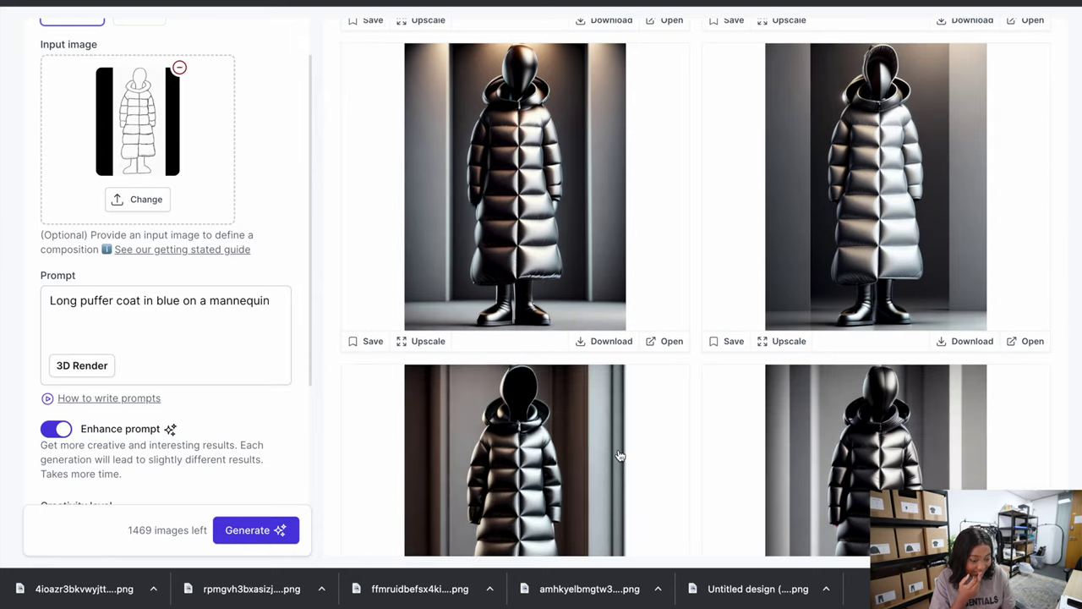
scroll(619, 455, down, 1)
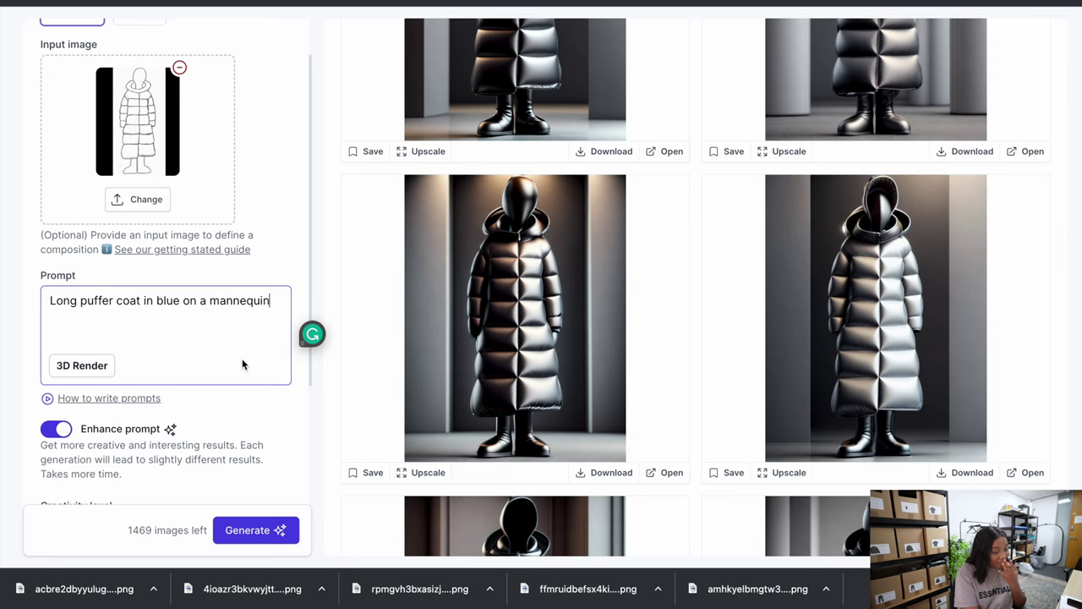
Raise creativity to 10 (Creative) and remove 'in blue' from the prompt.
scroll(242, 364, down, 3)
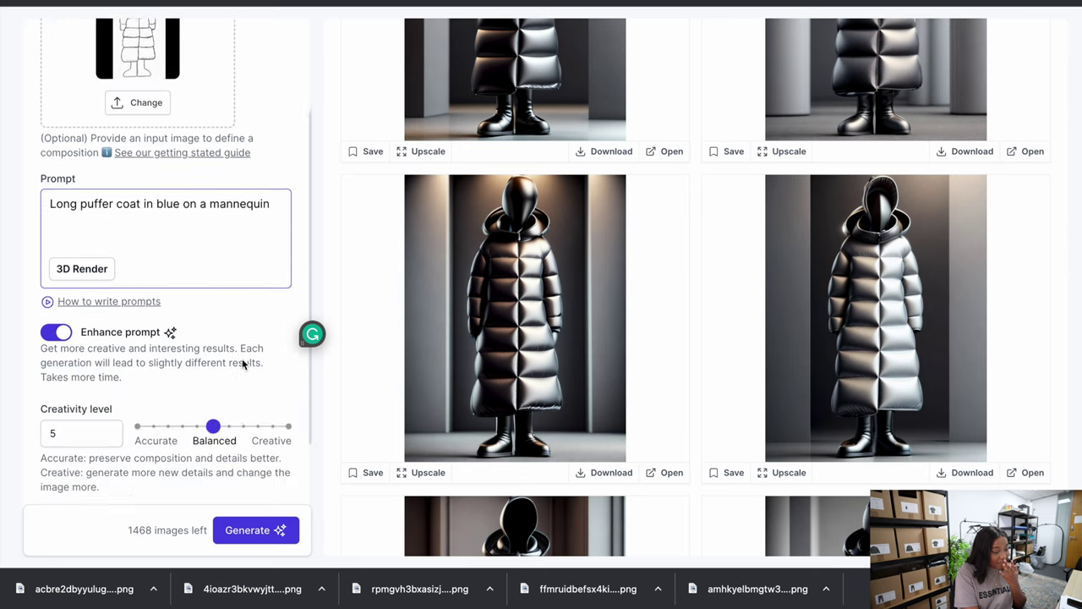
click(285, 354)
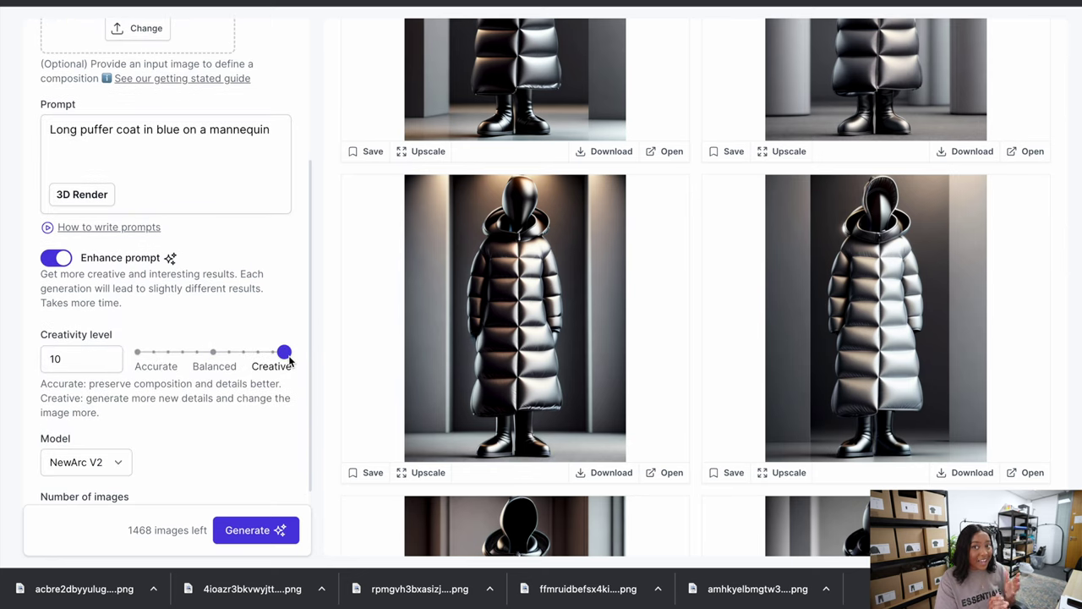
scroll(139, 205, up, 2)
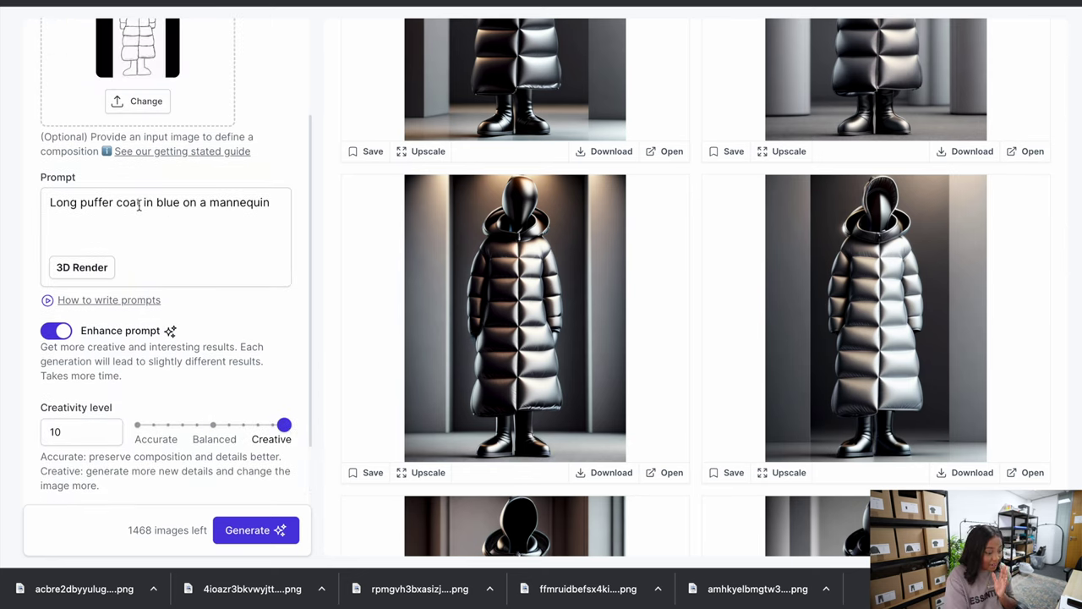
click(188, 207)
text(=)
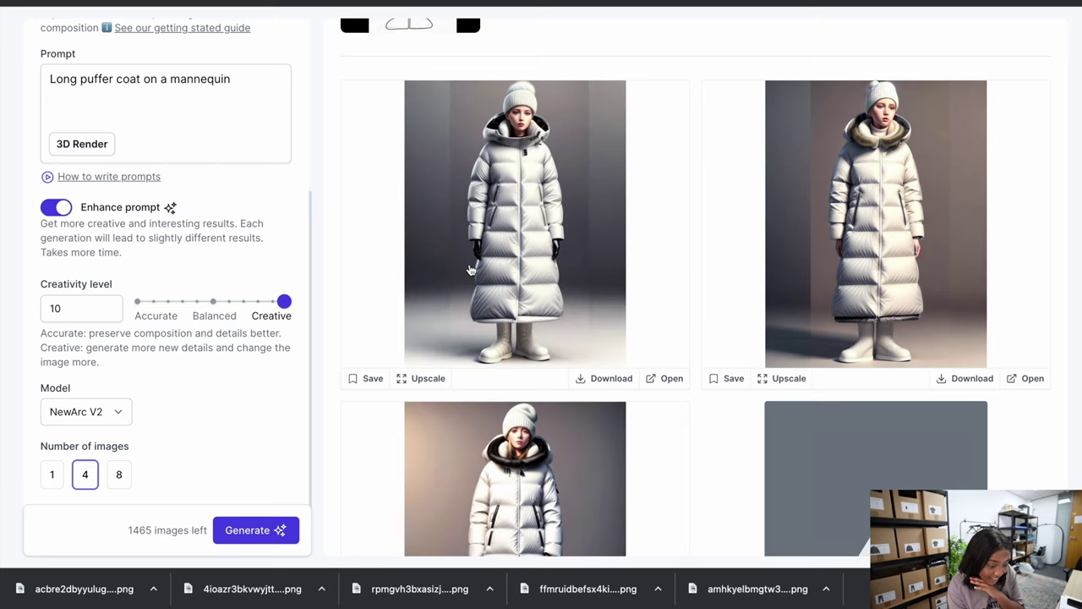
Save the lower-left white puffer coat render from the new batch.
scroll(471, 270, down, 1)
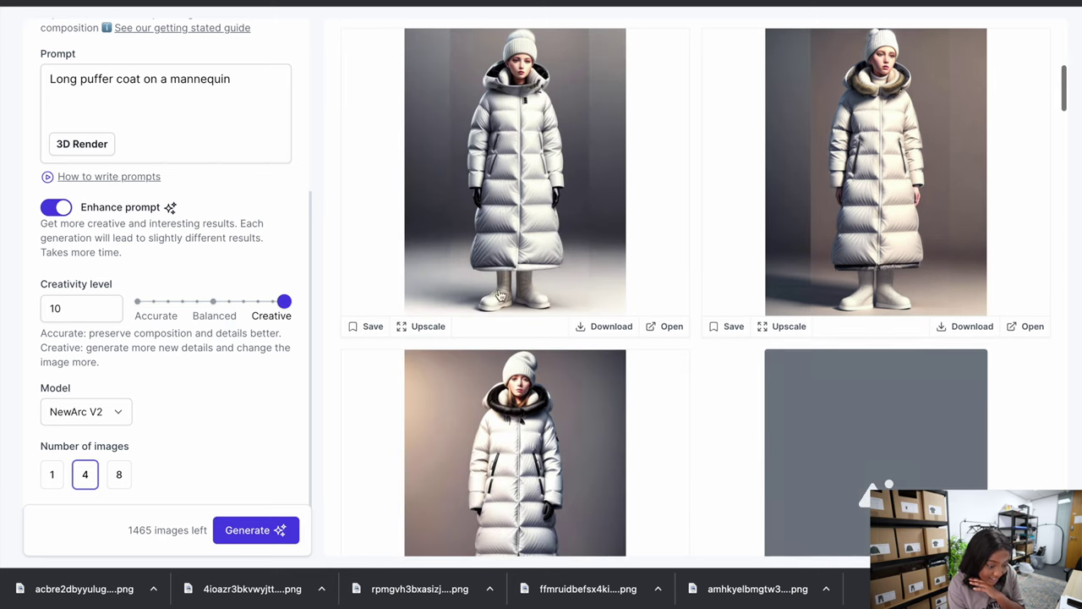
scroll(538, 330, down, 3)
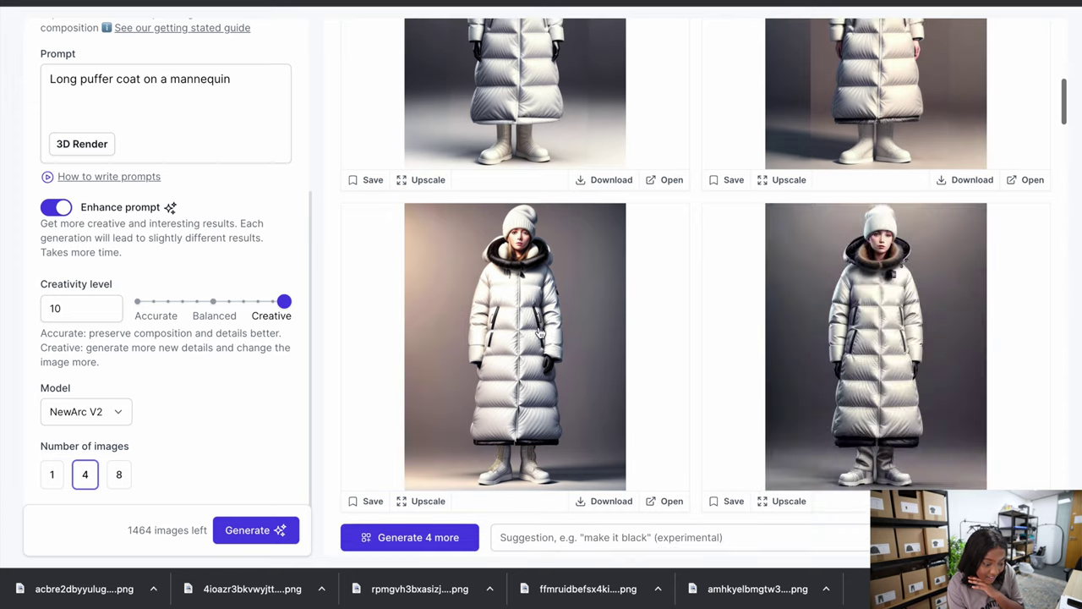
scroll(539, 332, up, 1)
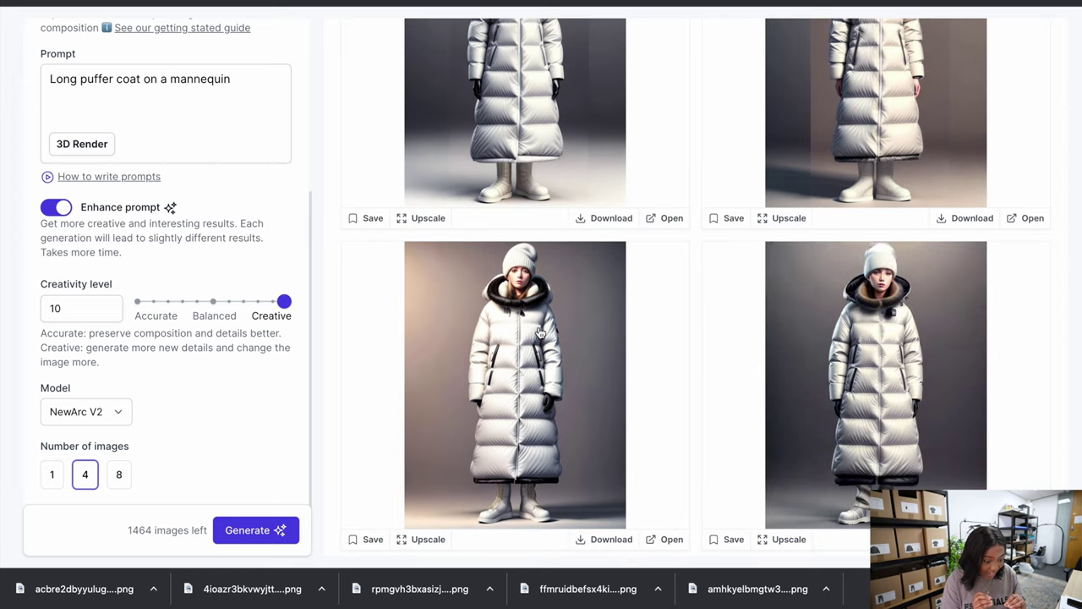
scroll(540, 332, down, 2)
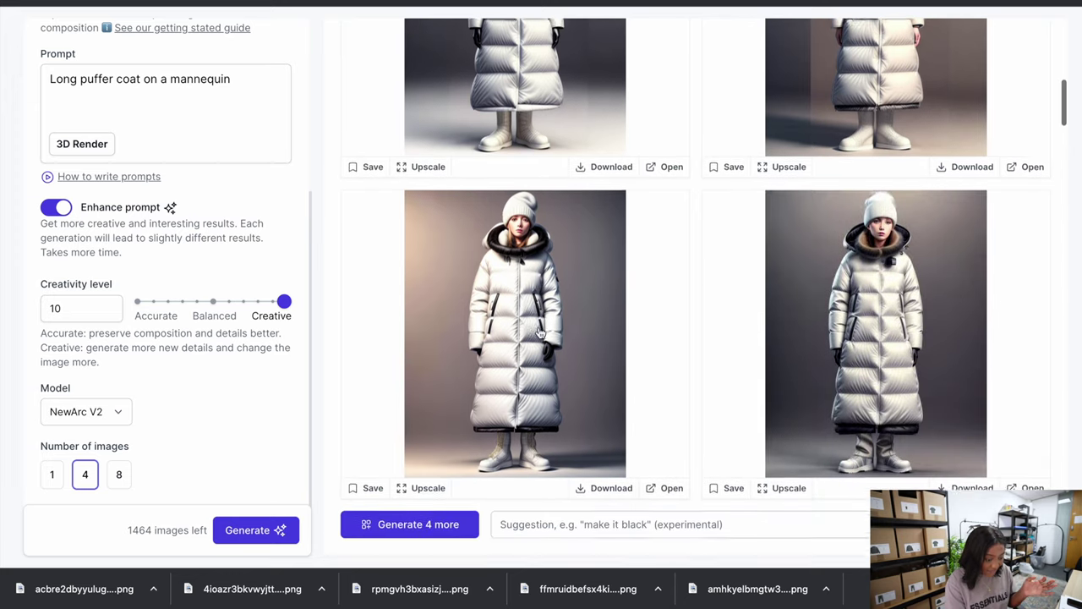
click(367, 466)
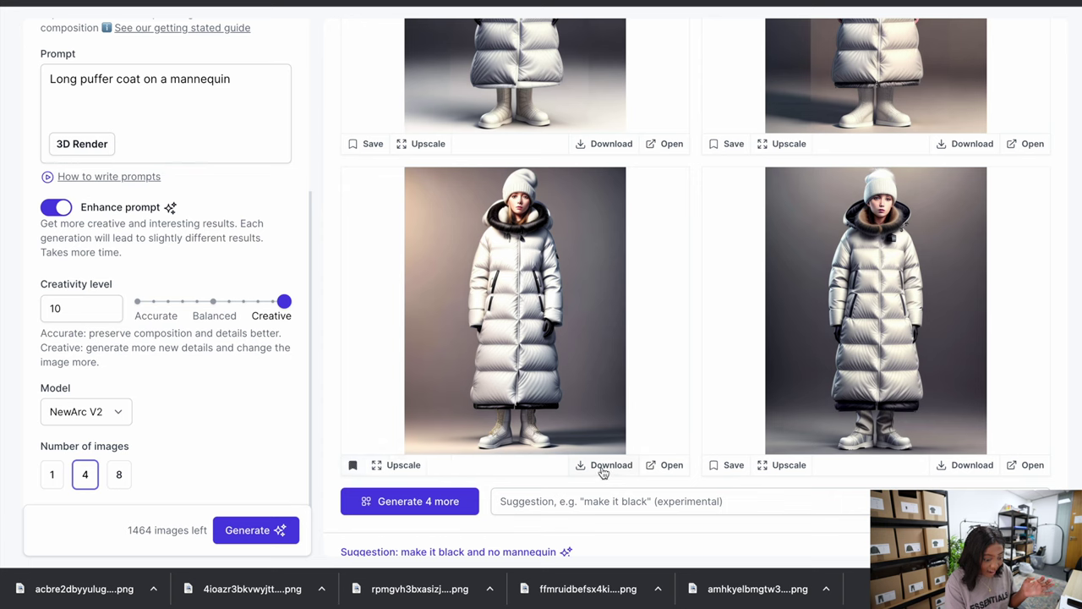
click(574, 507)
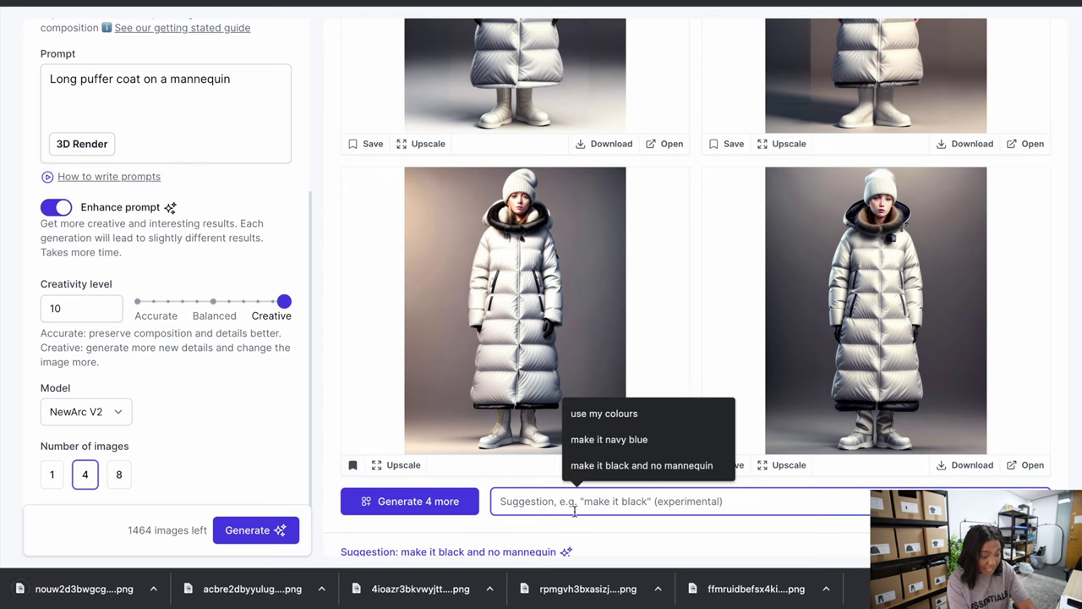
text(make i)
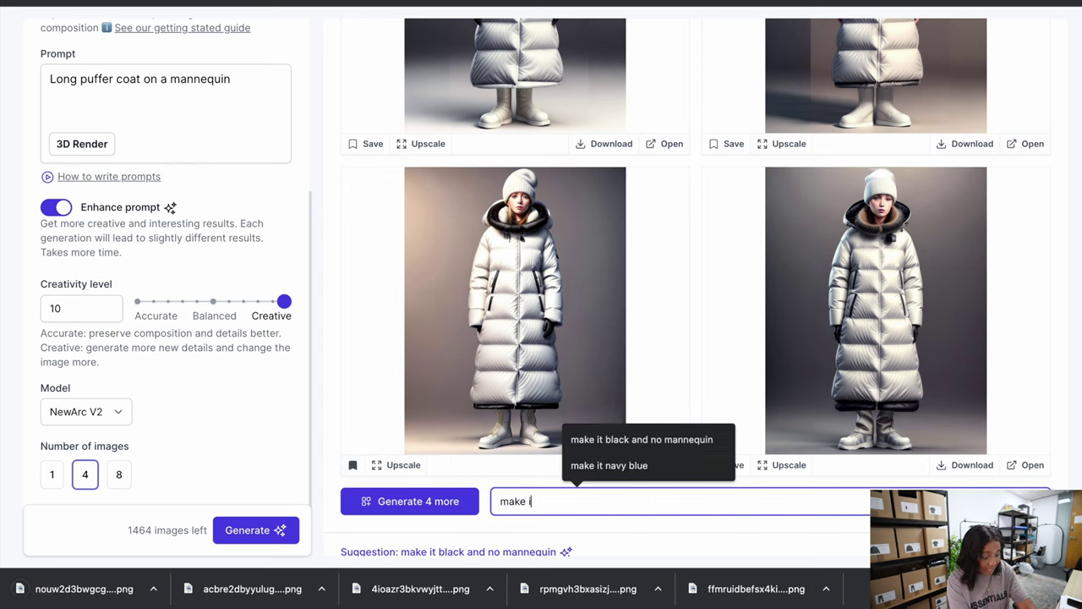
text(t blue)
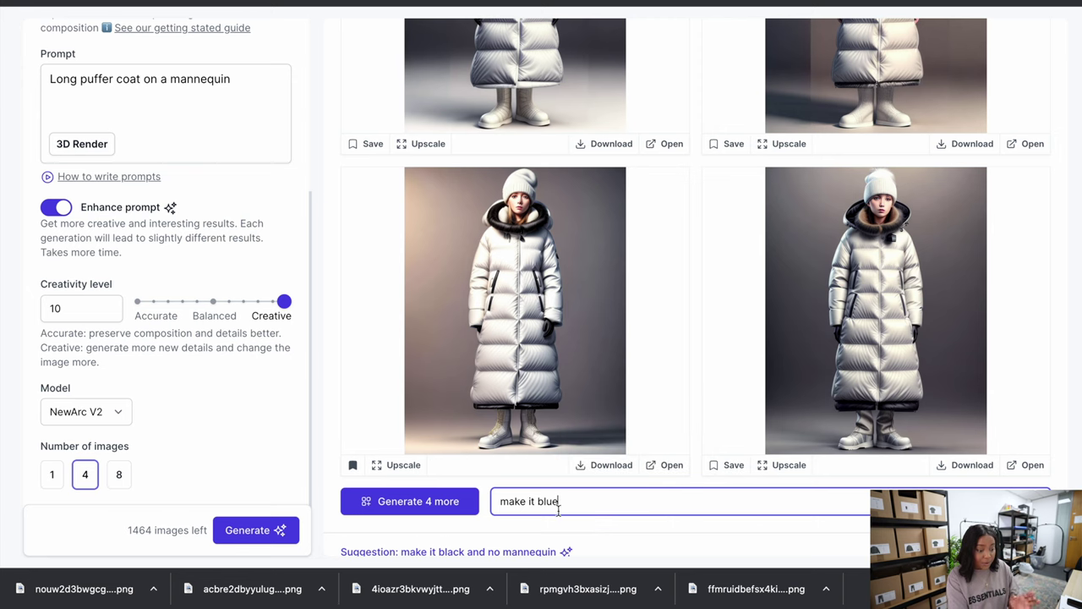
click(426, 512)
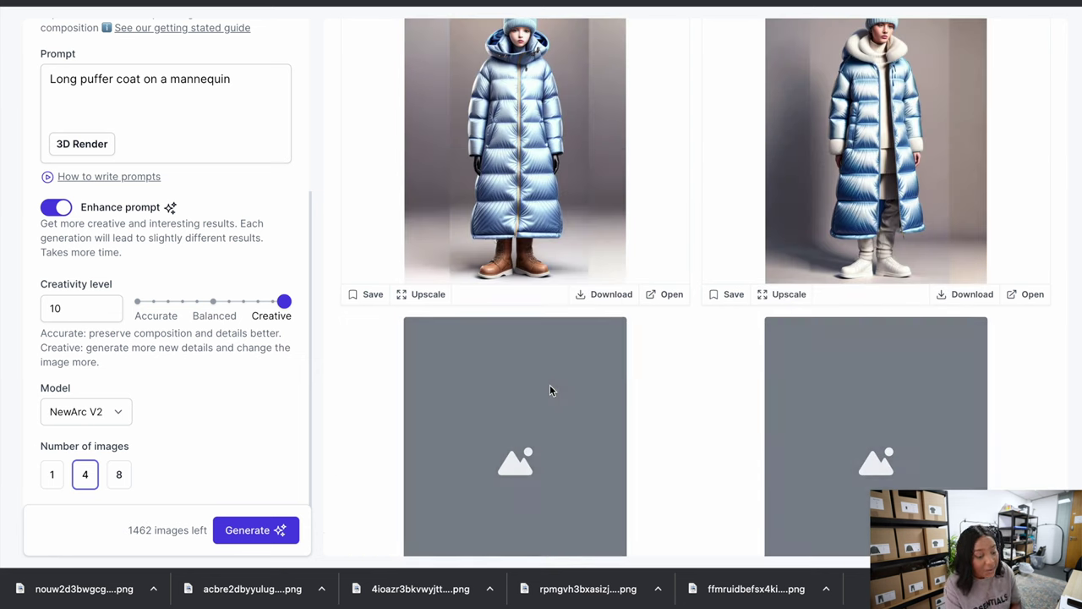
scroll(564, 387, up, 1)
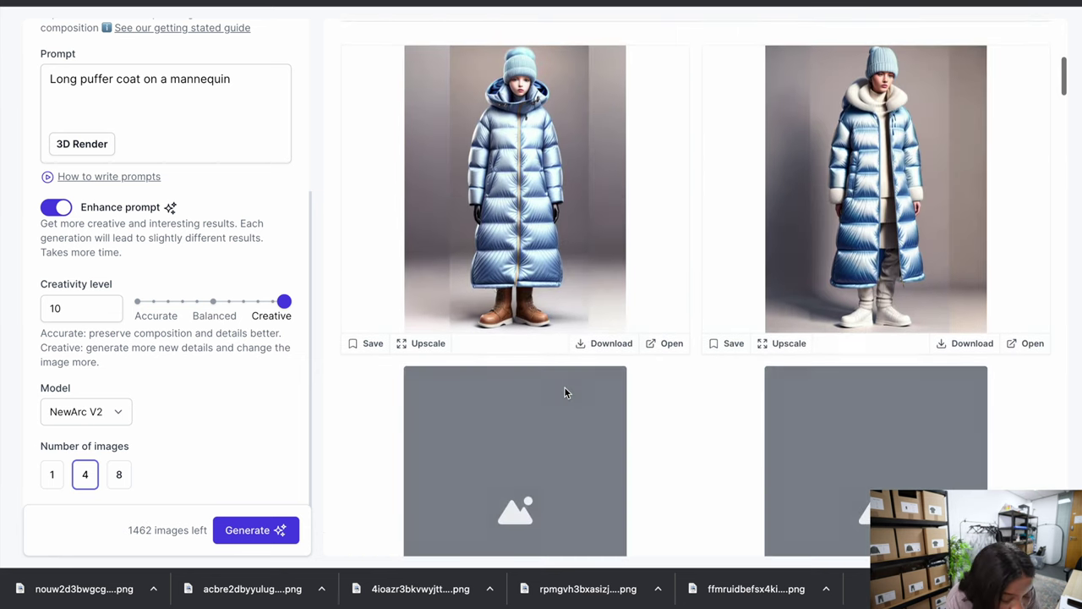
scroll(565, 391, down, 1)
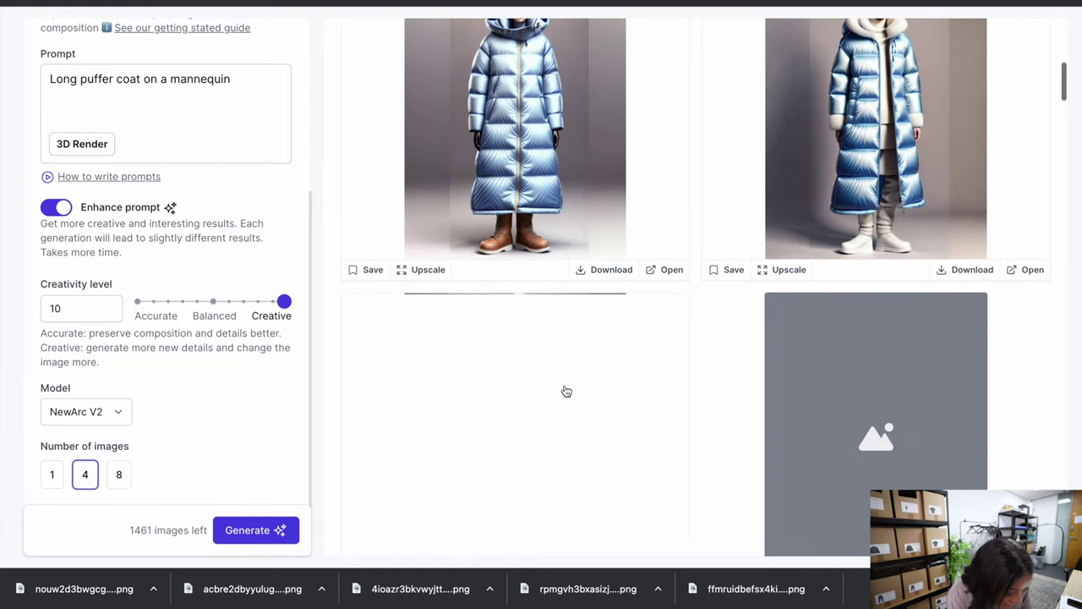
scroll(566, 392, down, 2)
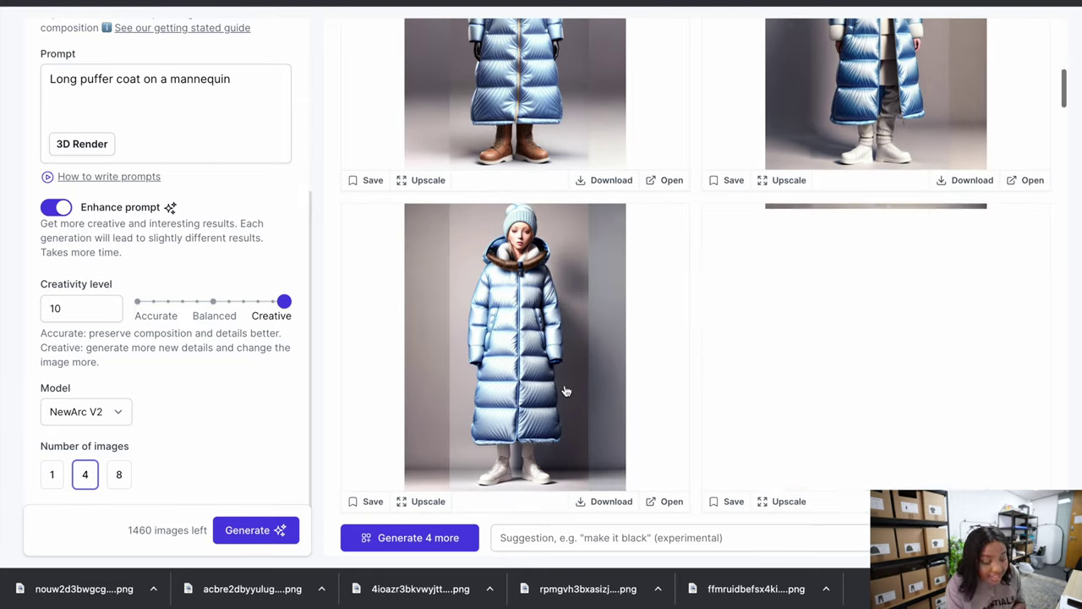
scroll(565, 391, down, 1)
scroll(566, 391, up, 3)
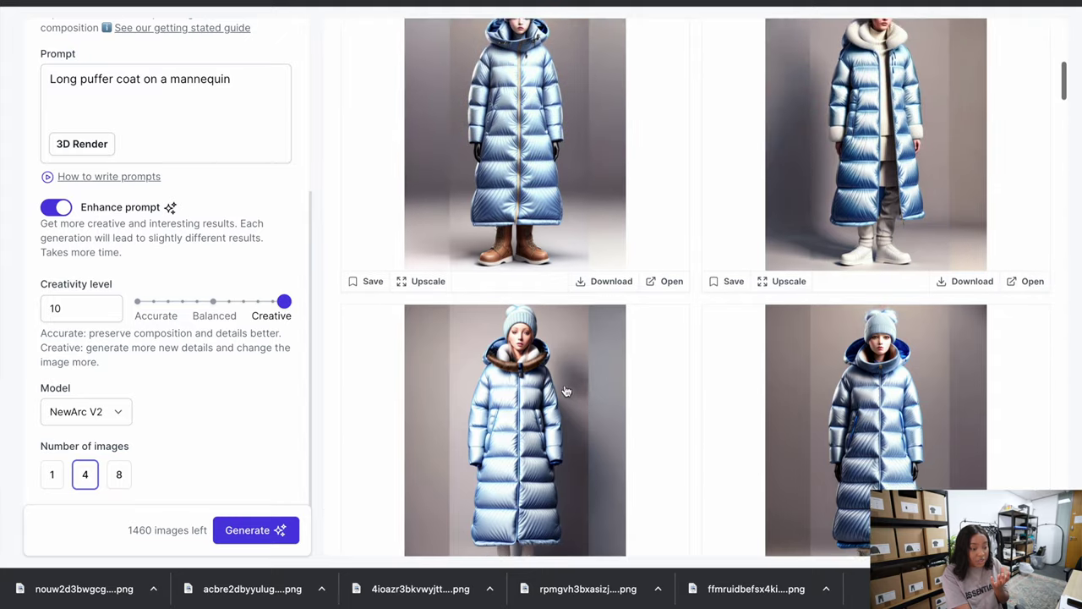
scroll(566, 387, up, 1)
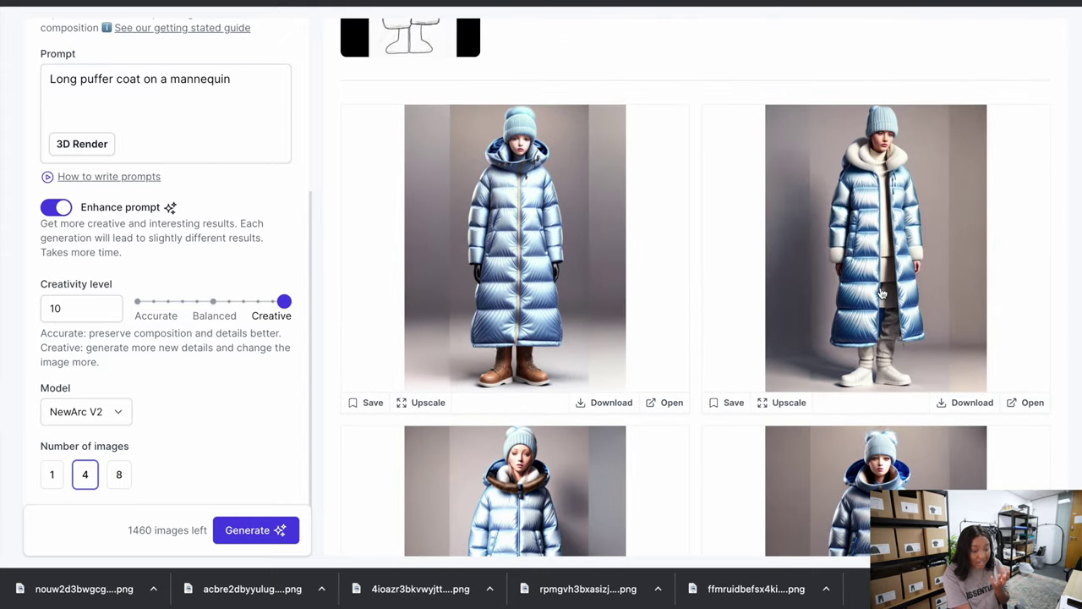
click(964, 402)
scroll(759, 239, up, 1)
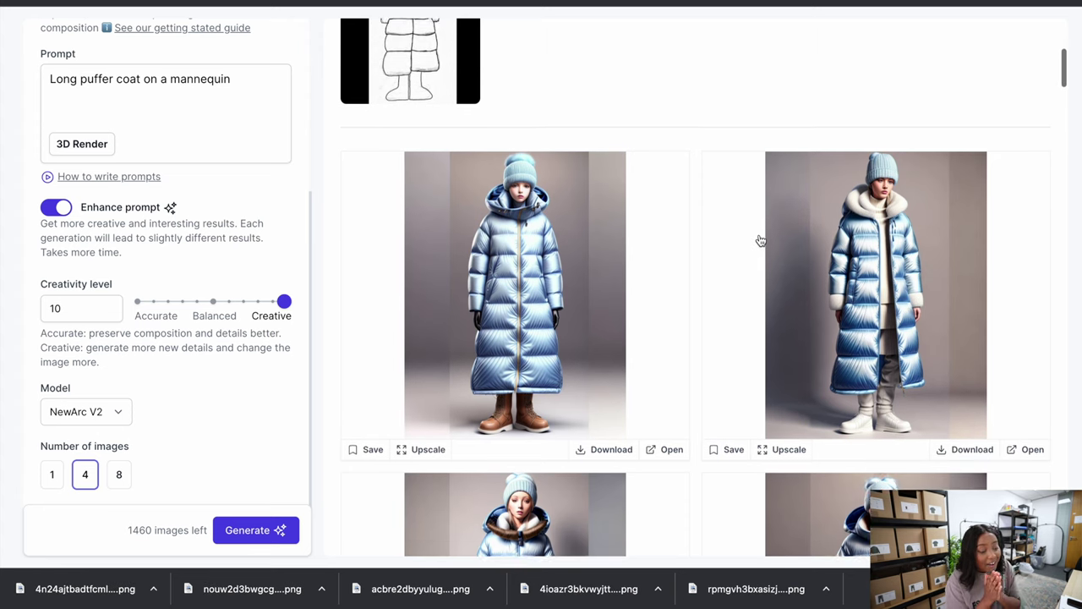
scroll(657, 233, down, 1)
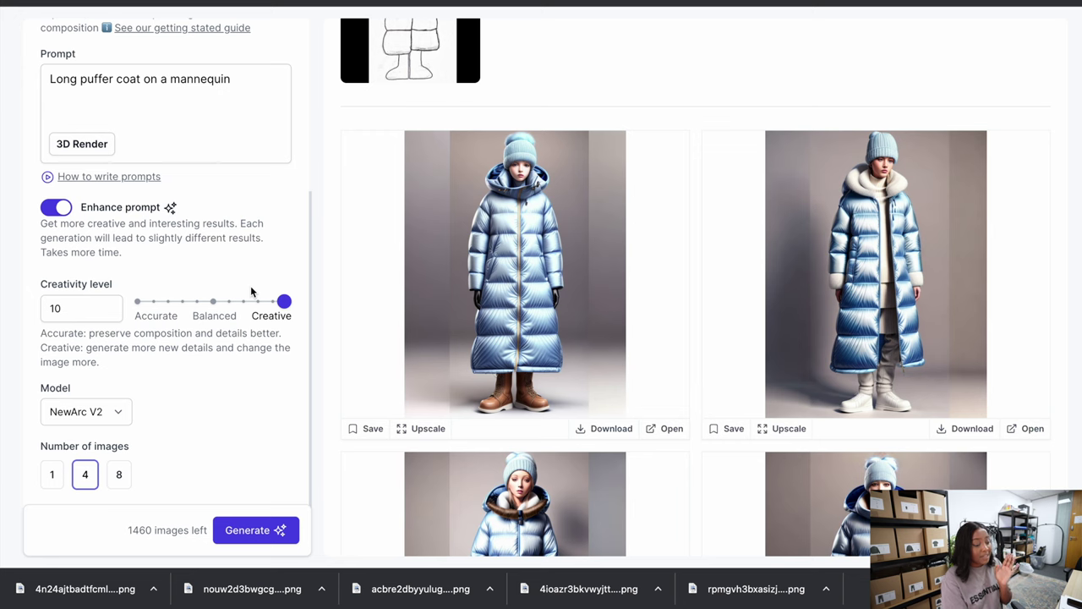
Set creativity to Accurate, add 'in black' to the prompt, and generate renders.
drag(286, 302, 158, 316)
scroll(143, 303, up, 1)
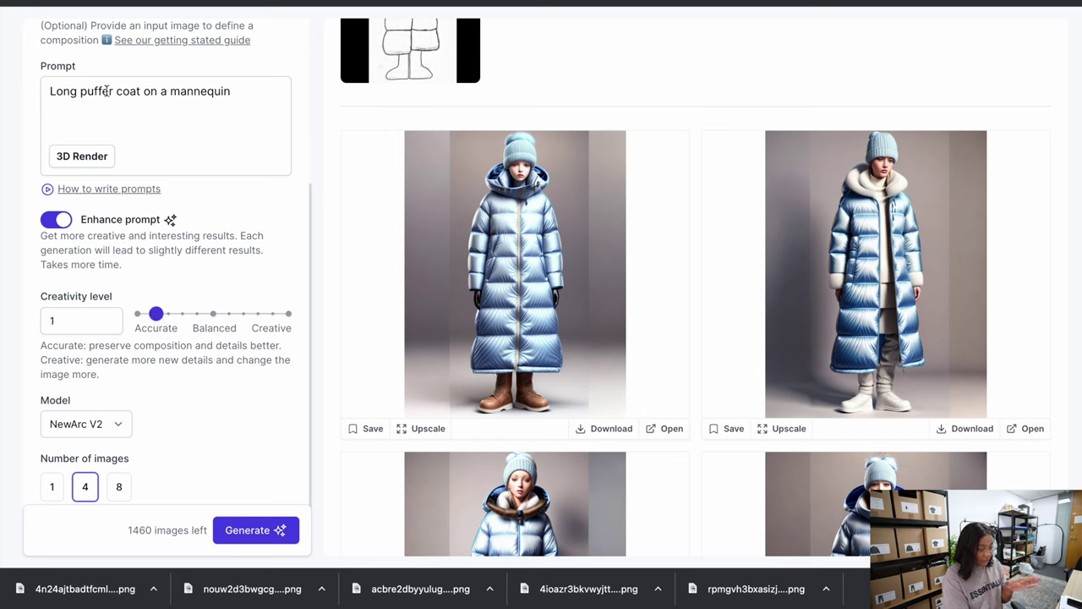
click(235, 90)
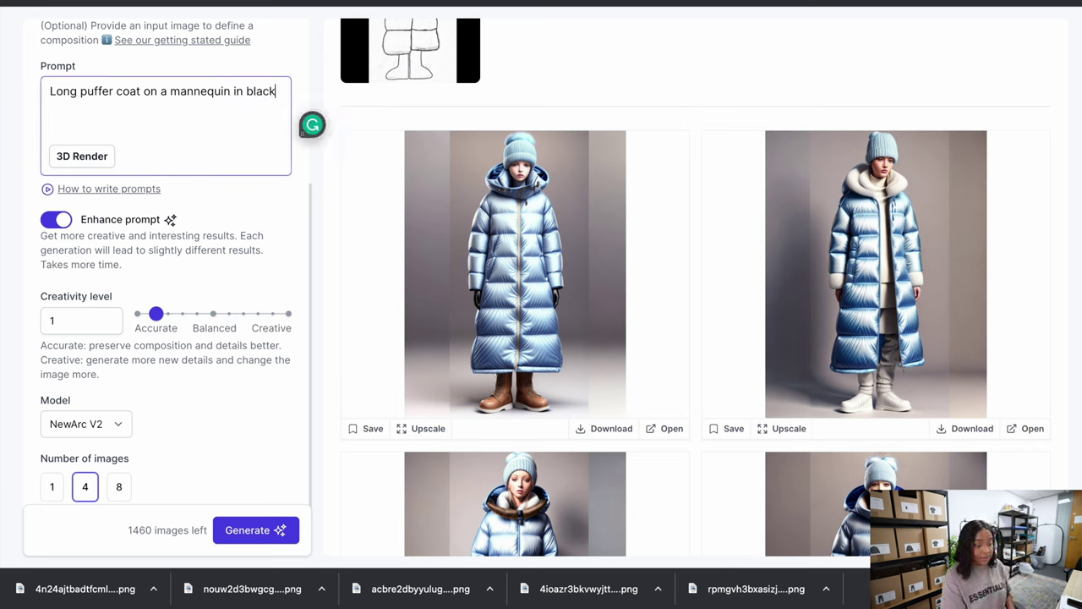
click(263, 530)
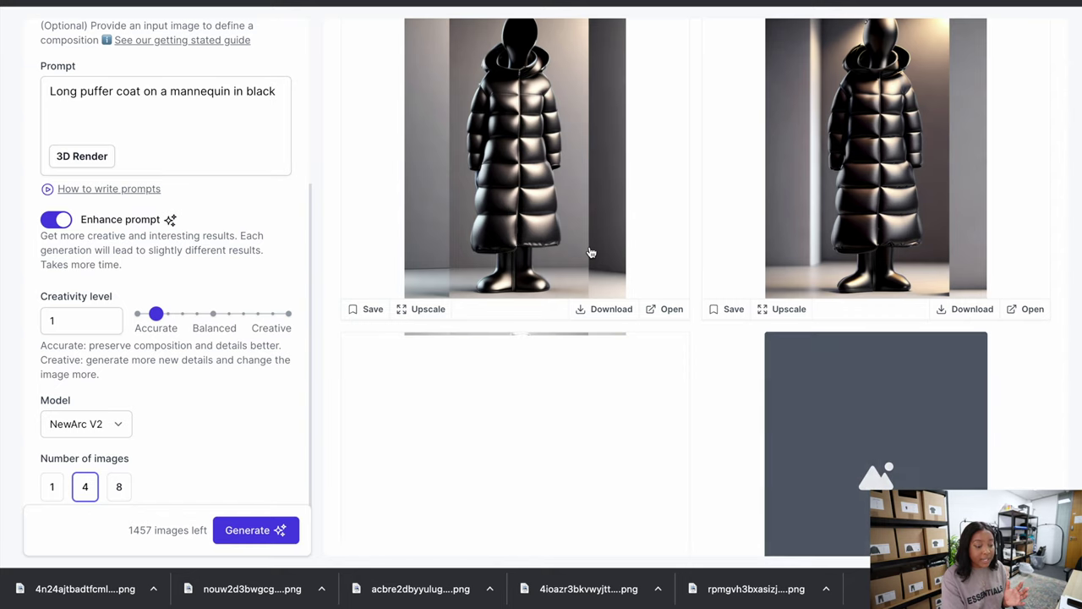
scroll(591, 252, down, 2)
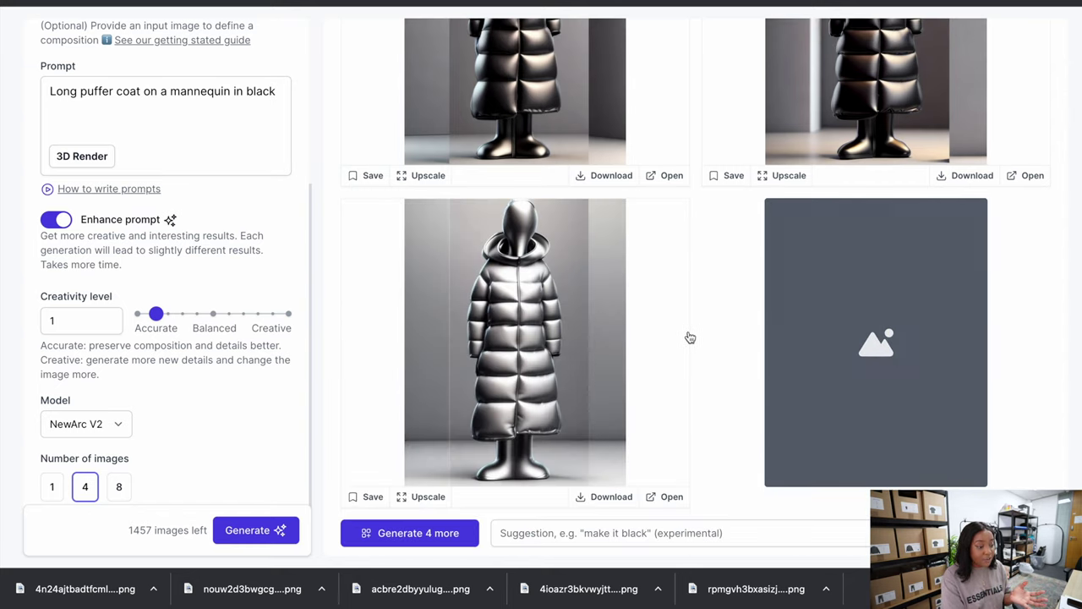
scroll(507, 306, up, 1)
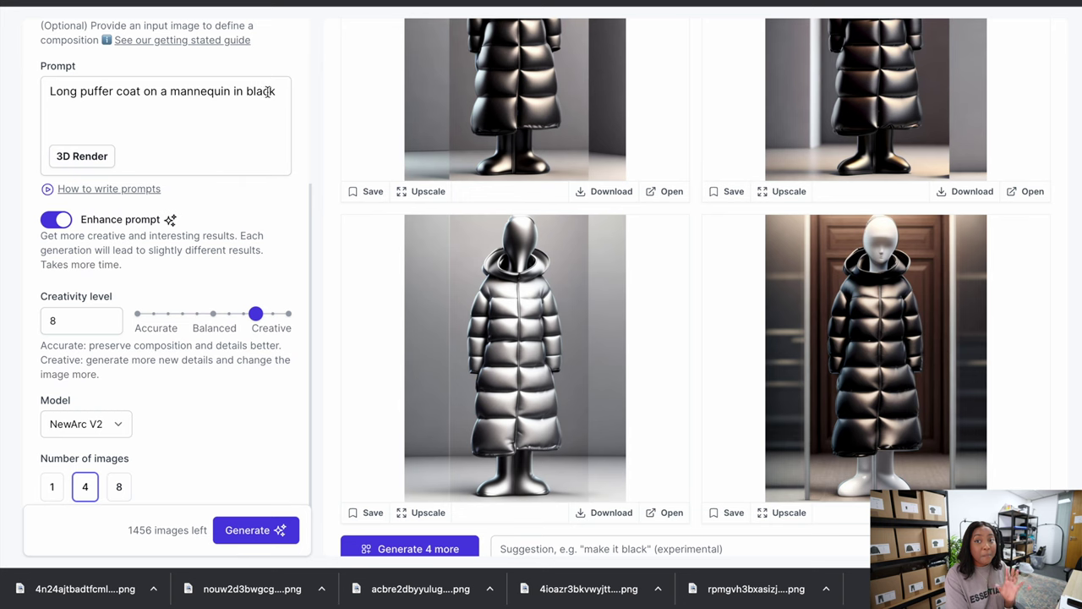
Change 'black' to 'multicolours made from fur' in the prompt and generate.
double_click(250, 93)
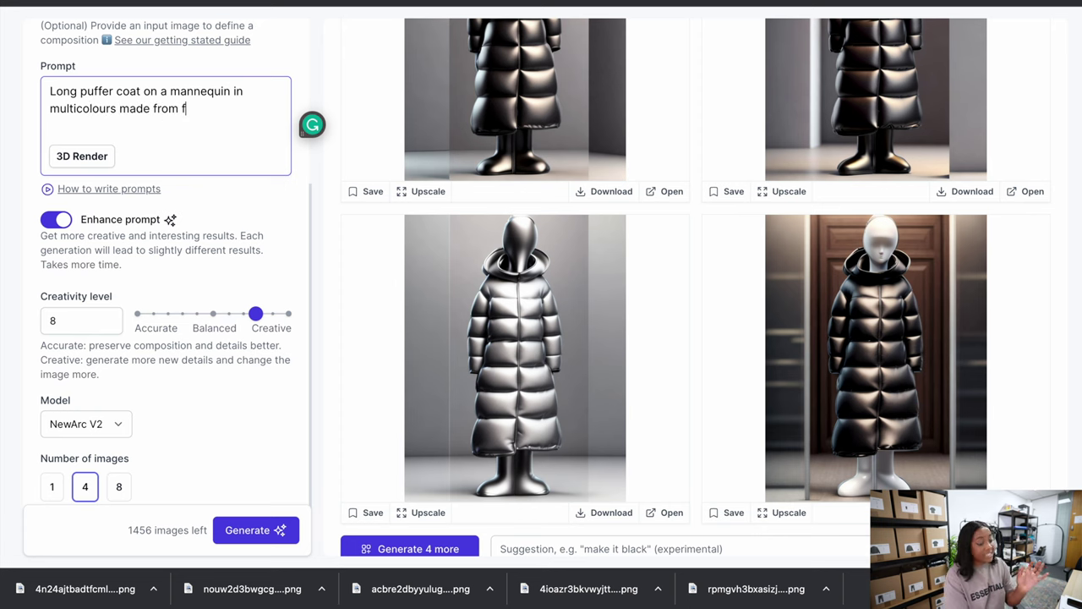
click(244, 530)
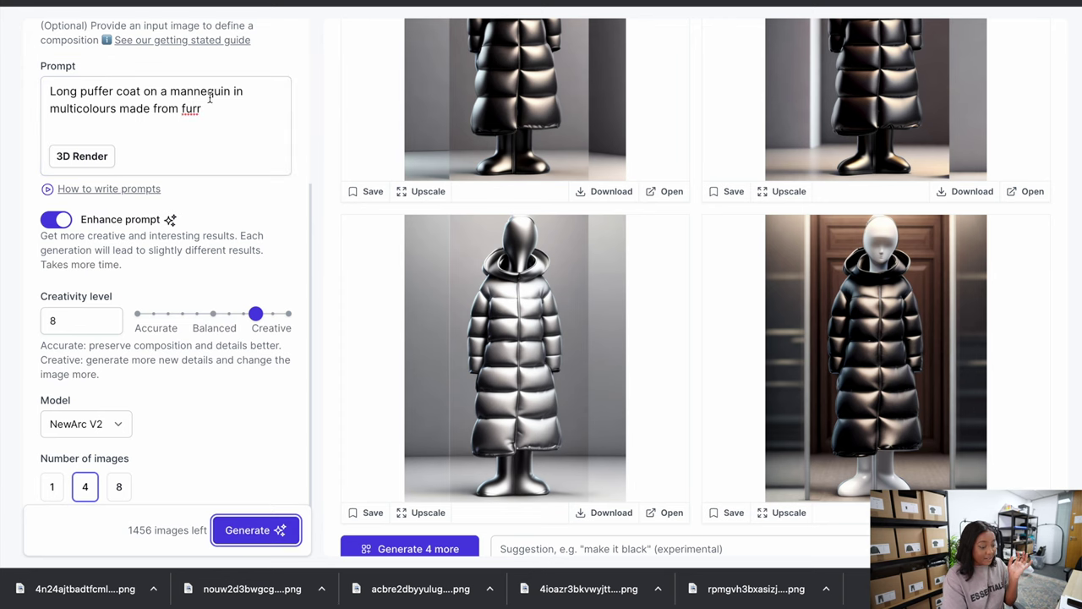
click(260, 529)
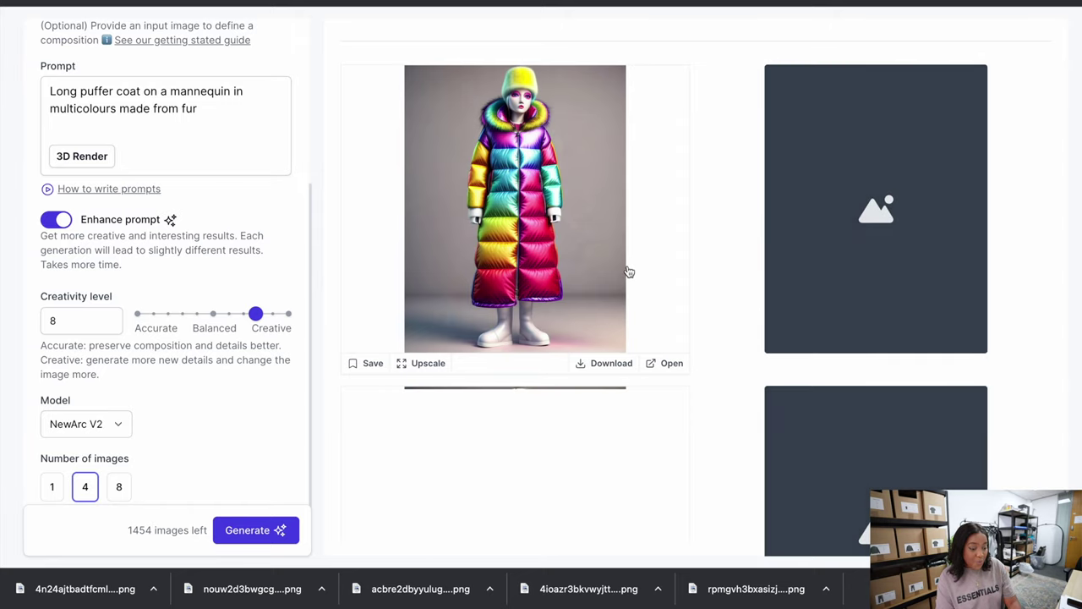
Download the fully furry rainbow coat and the yellow-fronted multicolour coat renders.
scroll(629, 271, down, 1)
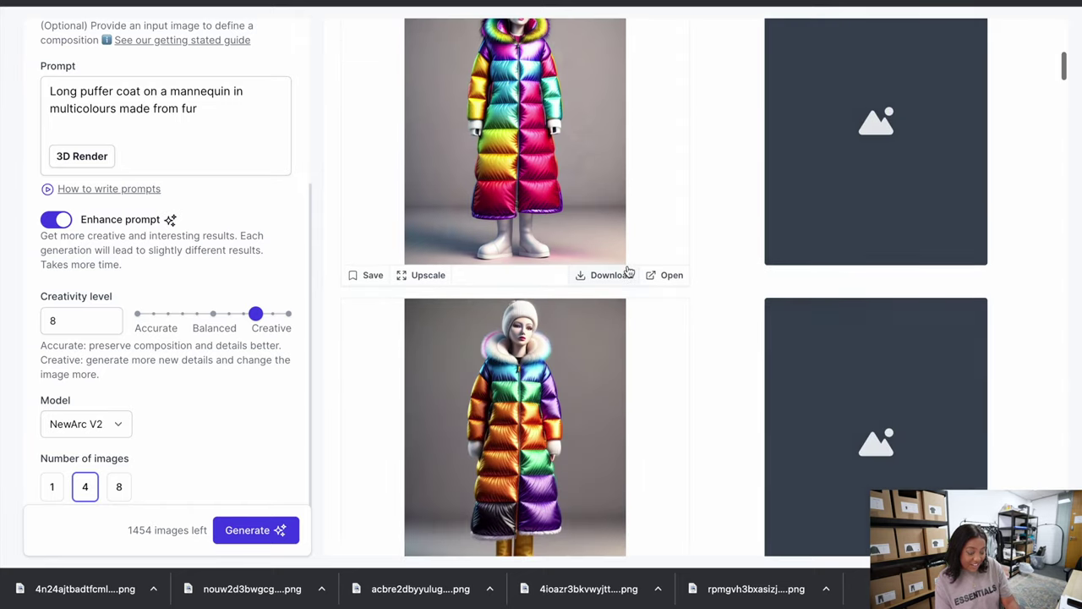
scroll(628, 270, down, 1)
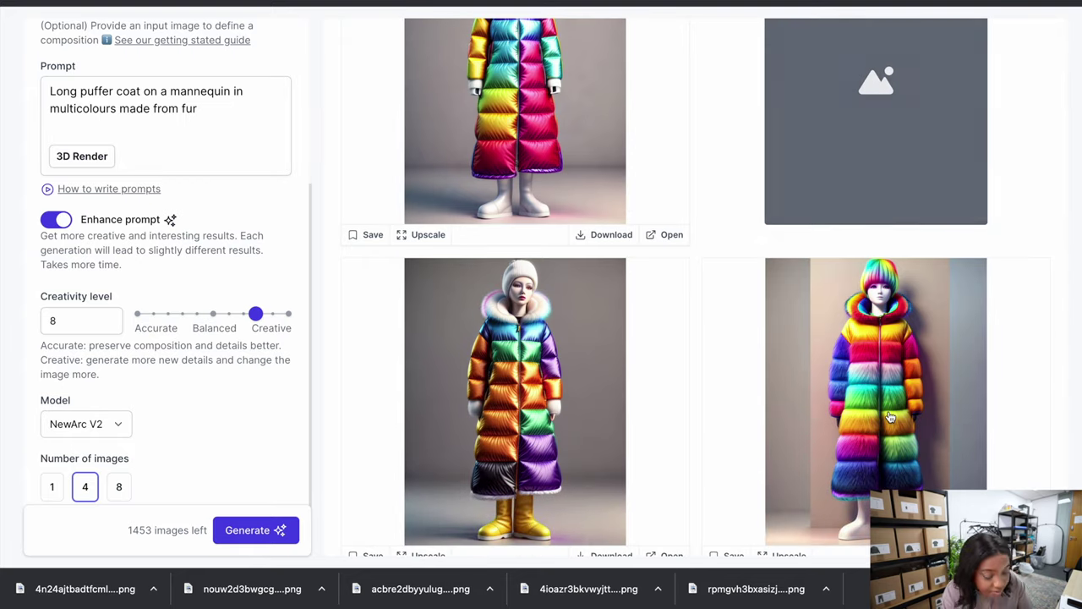
scroll(889, 416, down, 2)
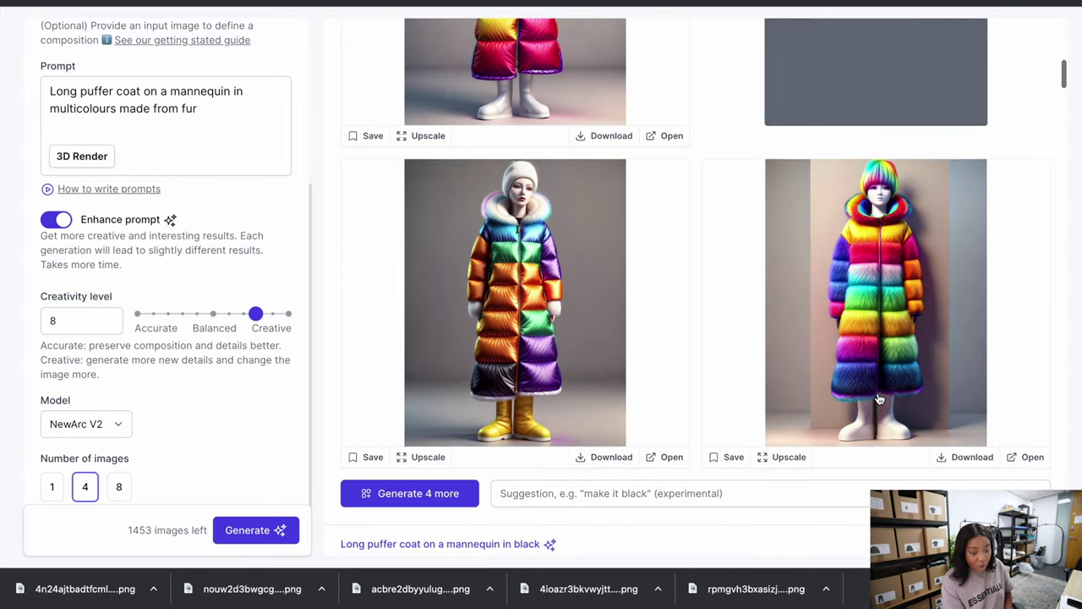
scroll(879, 399, down, 1)
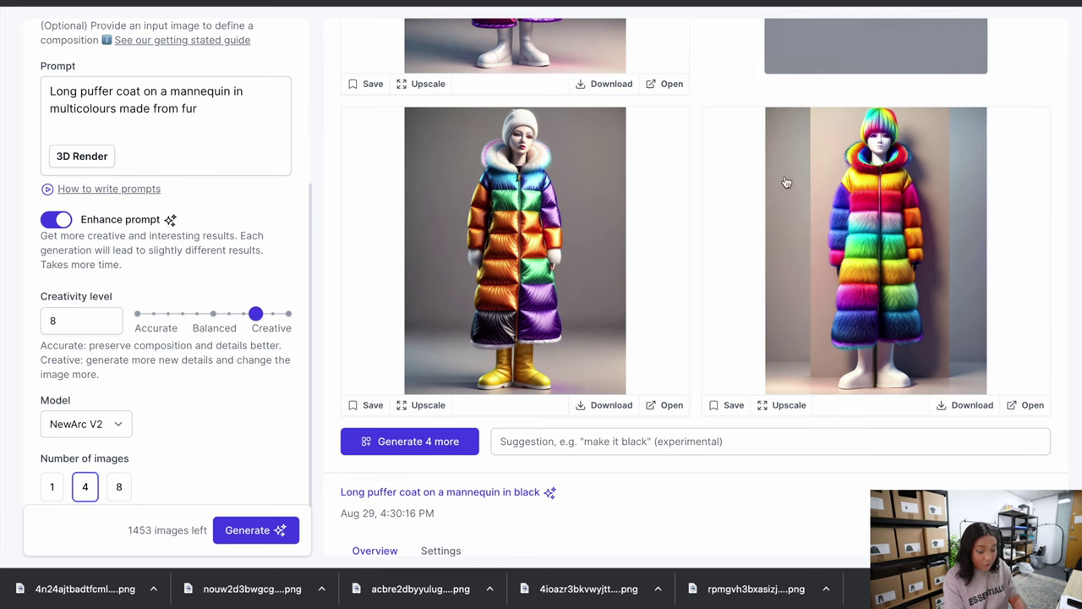
click(951, 406)
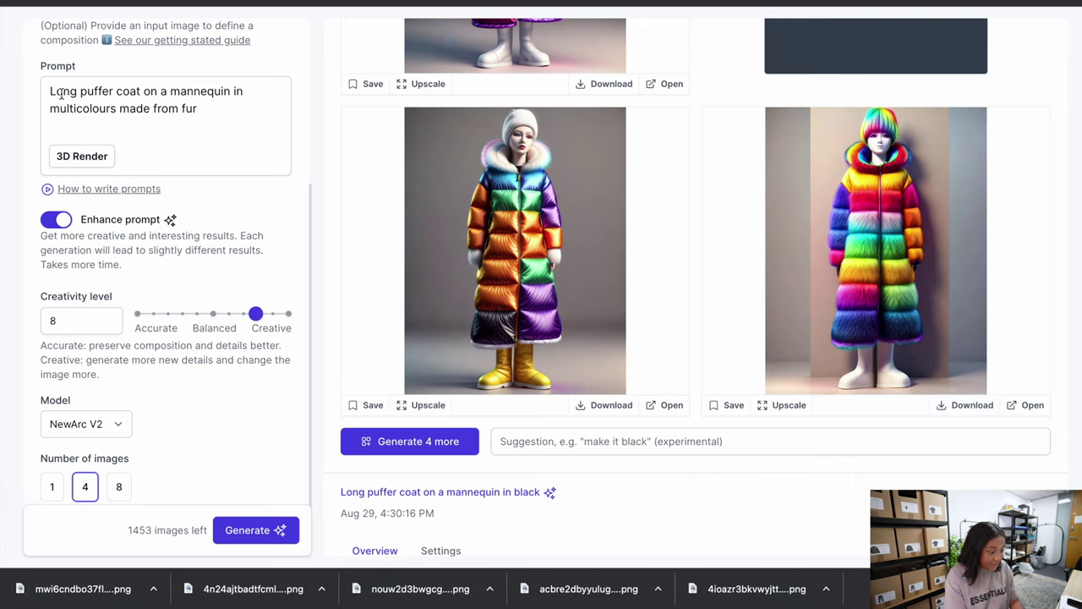
scroll(684, 220, up, 3)
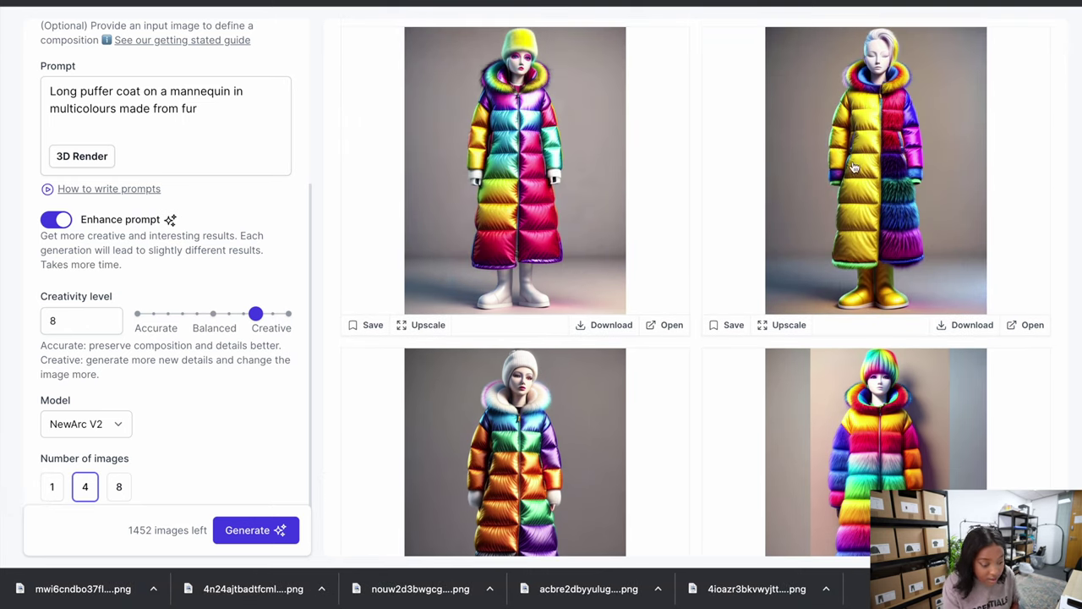
click(964, 330)
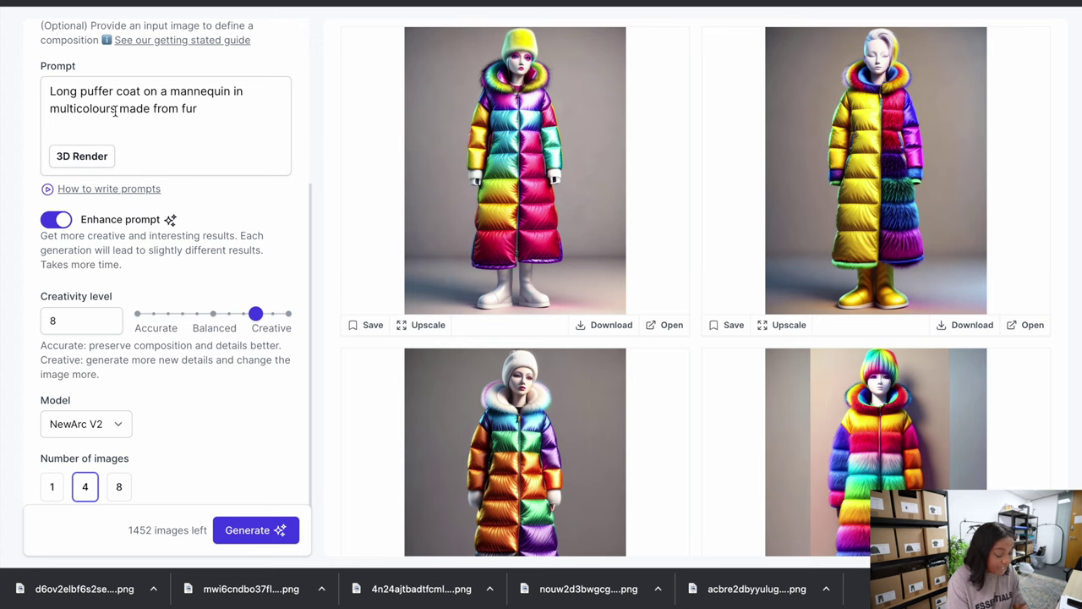
Swap 'multicolours' for 'brown' in the prompt and generate four more with 'make it brown'.
drag(115, 111, 60, 112)
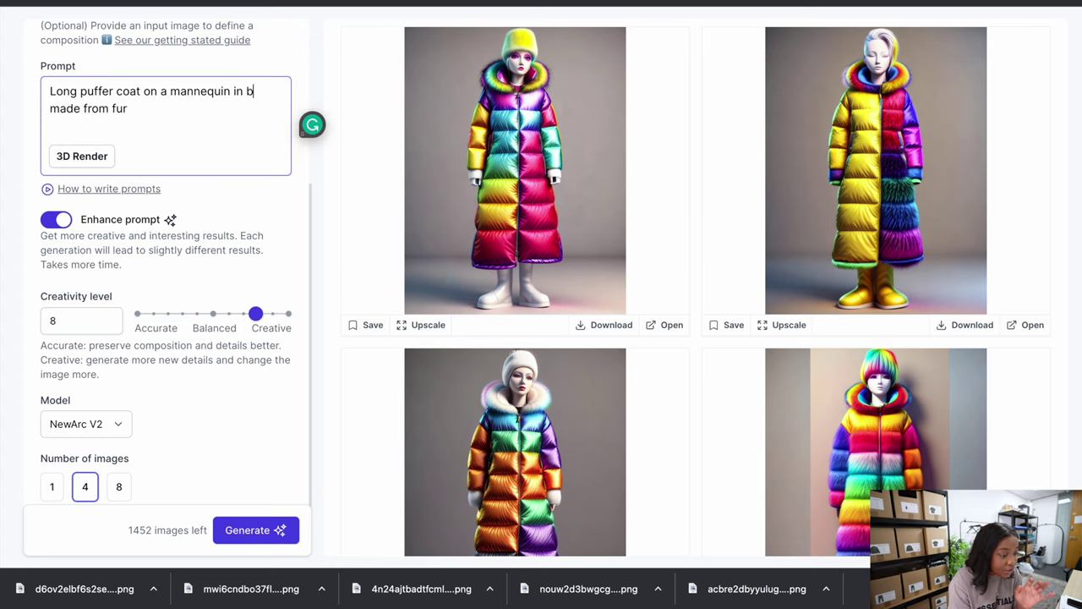
text(brown)
scroll(643, 451, down, 4)
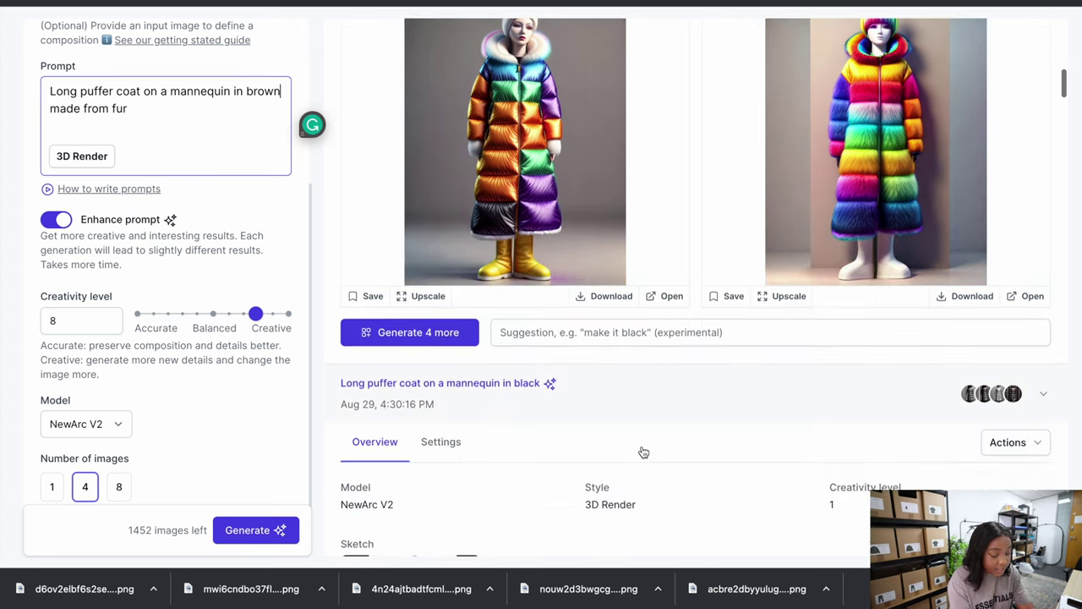
click(554, 333)
text(make it brown)
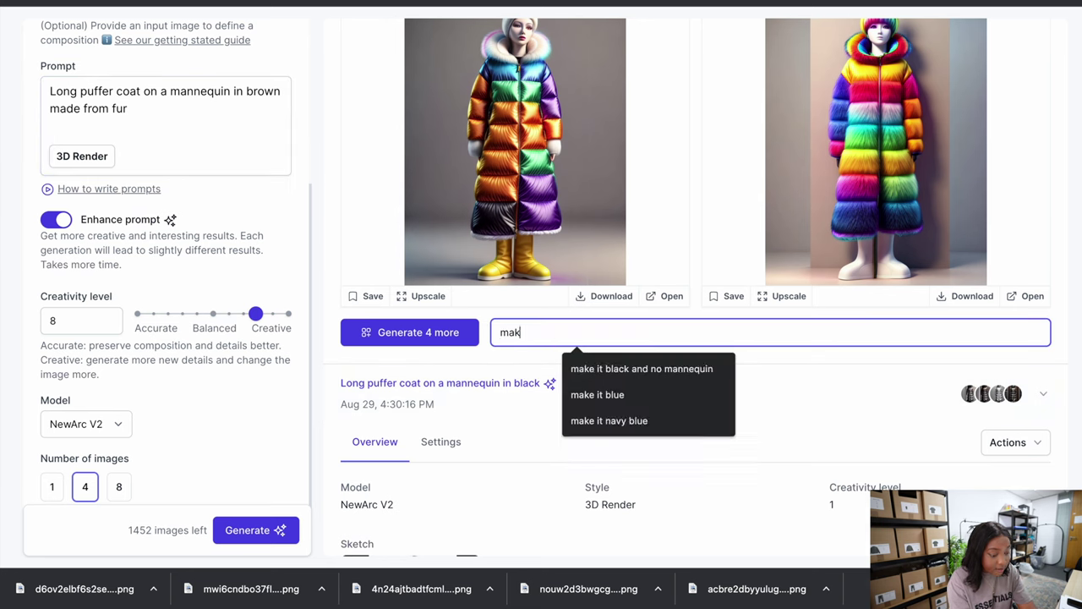
click(363, 334)
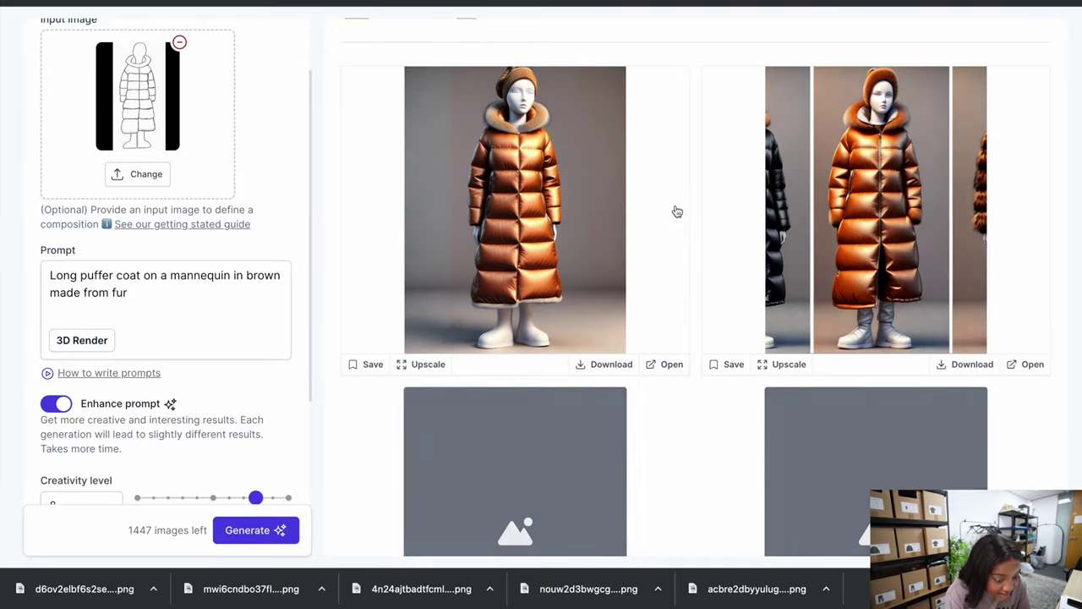
click(795, 313)
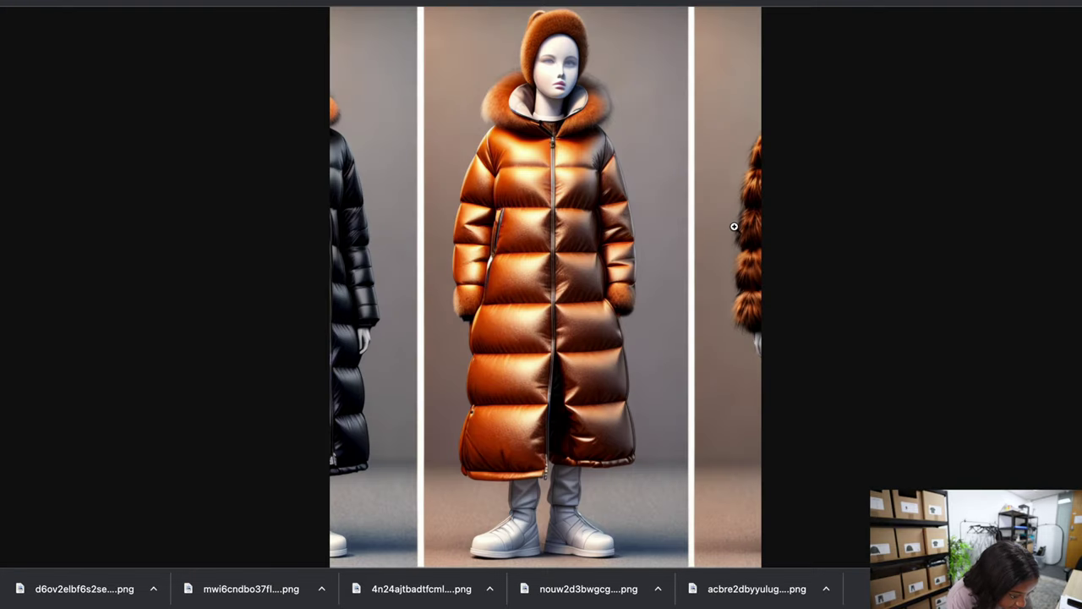
click(557, 302)
click(557, 302)
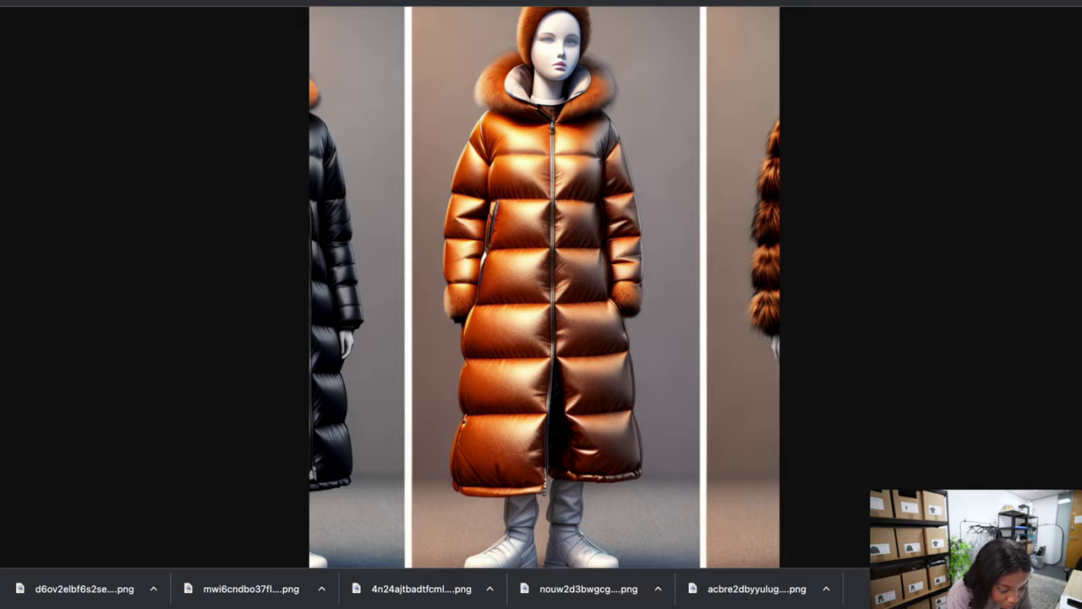
key(Escape)
scroll(790, 297, down, 1)
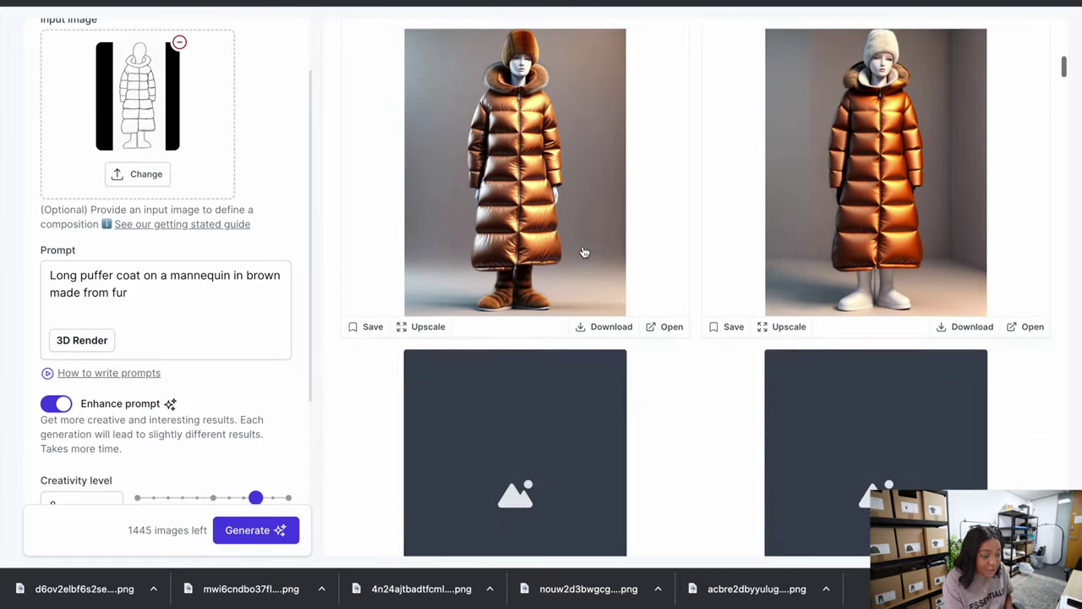
Download the brown puffer coat render shown with brown fur boots.
scroll(541, 367, down, 1)
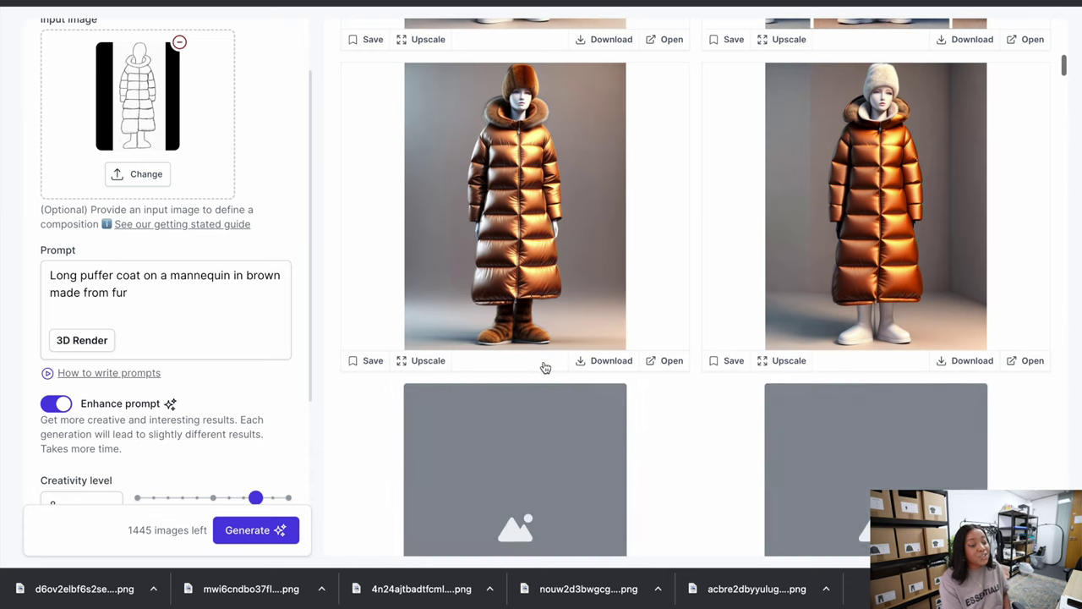
scroll(557, 362, down, 8)
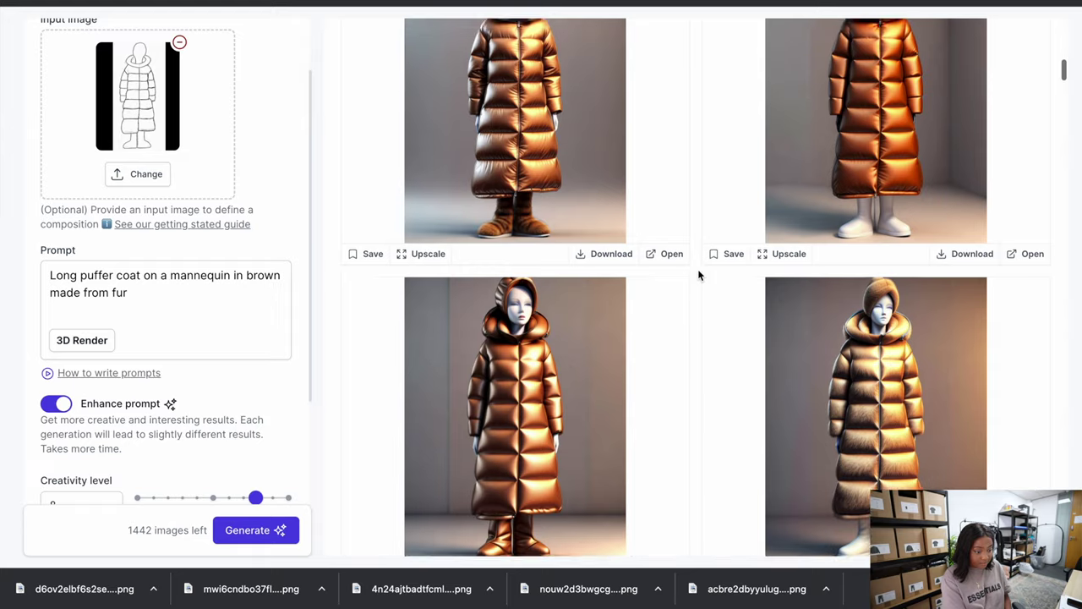
scroll(699, 273, up, 2)
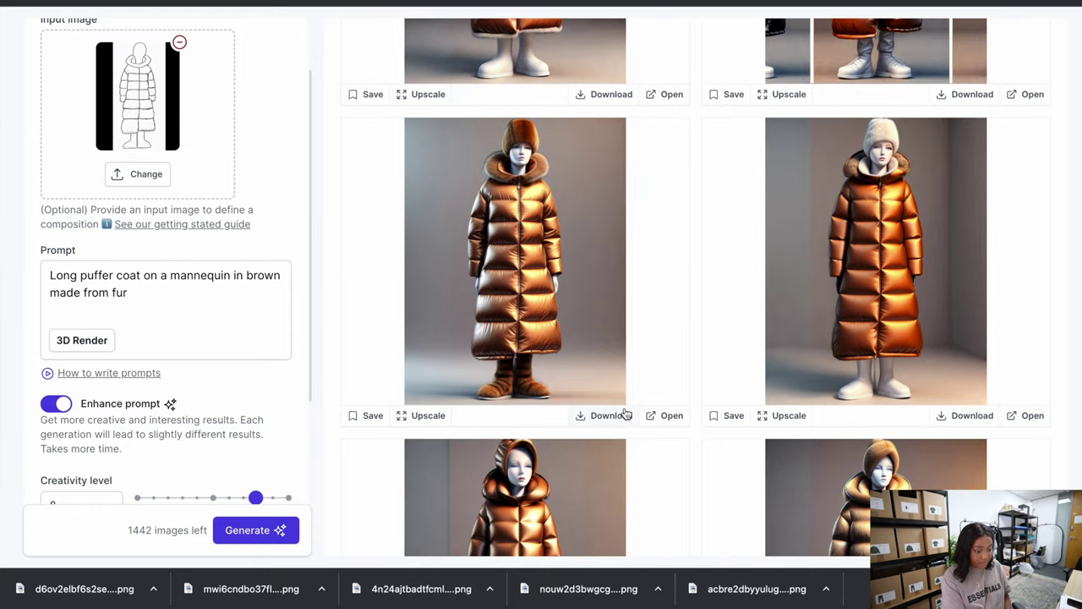
click(589, 417)
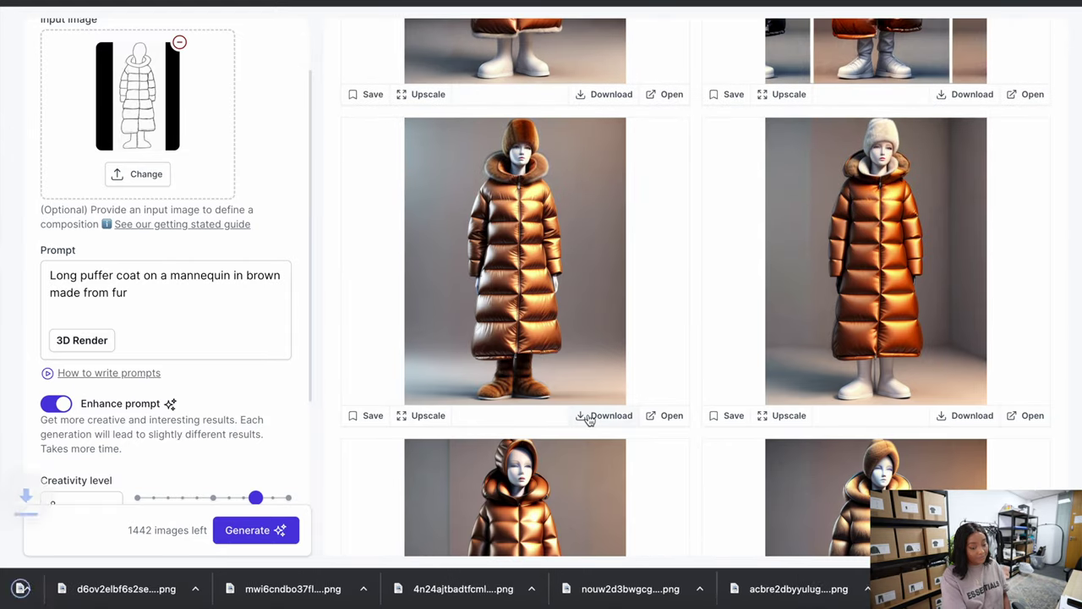
scroll(533, 436, down, 2)
scroll(512, 442, down, 4)
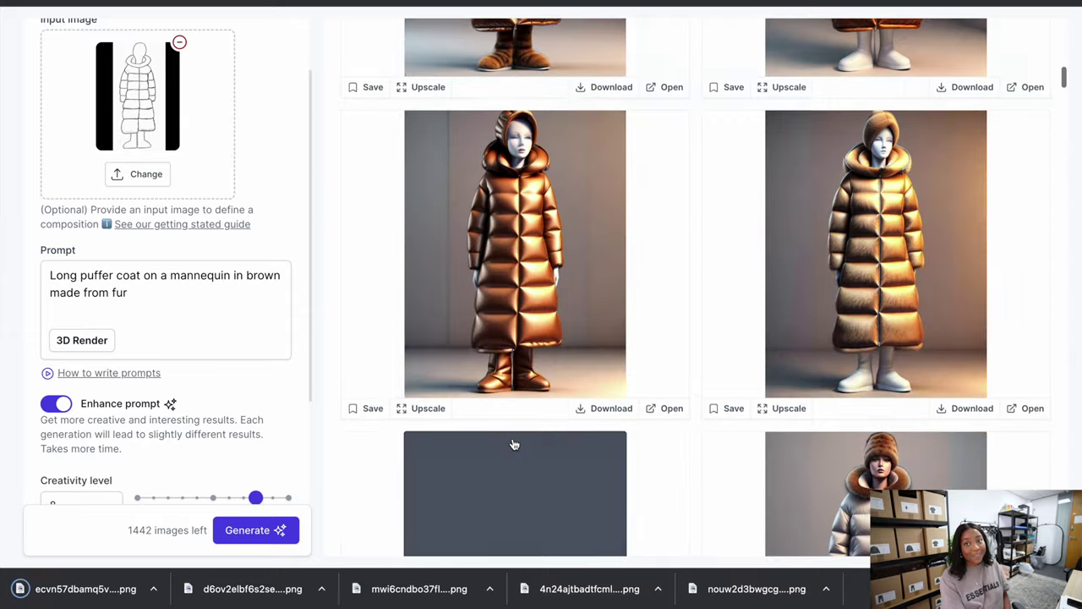